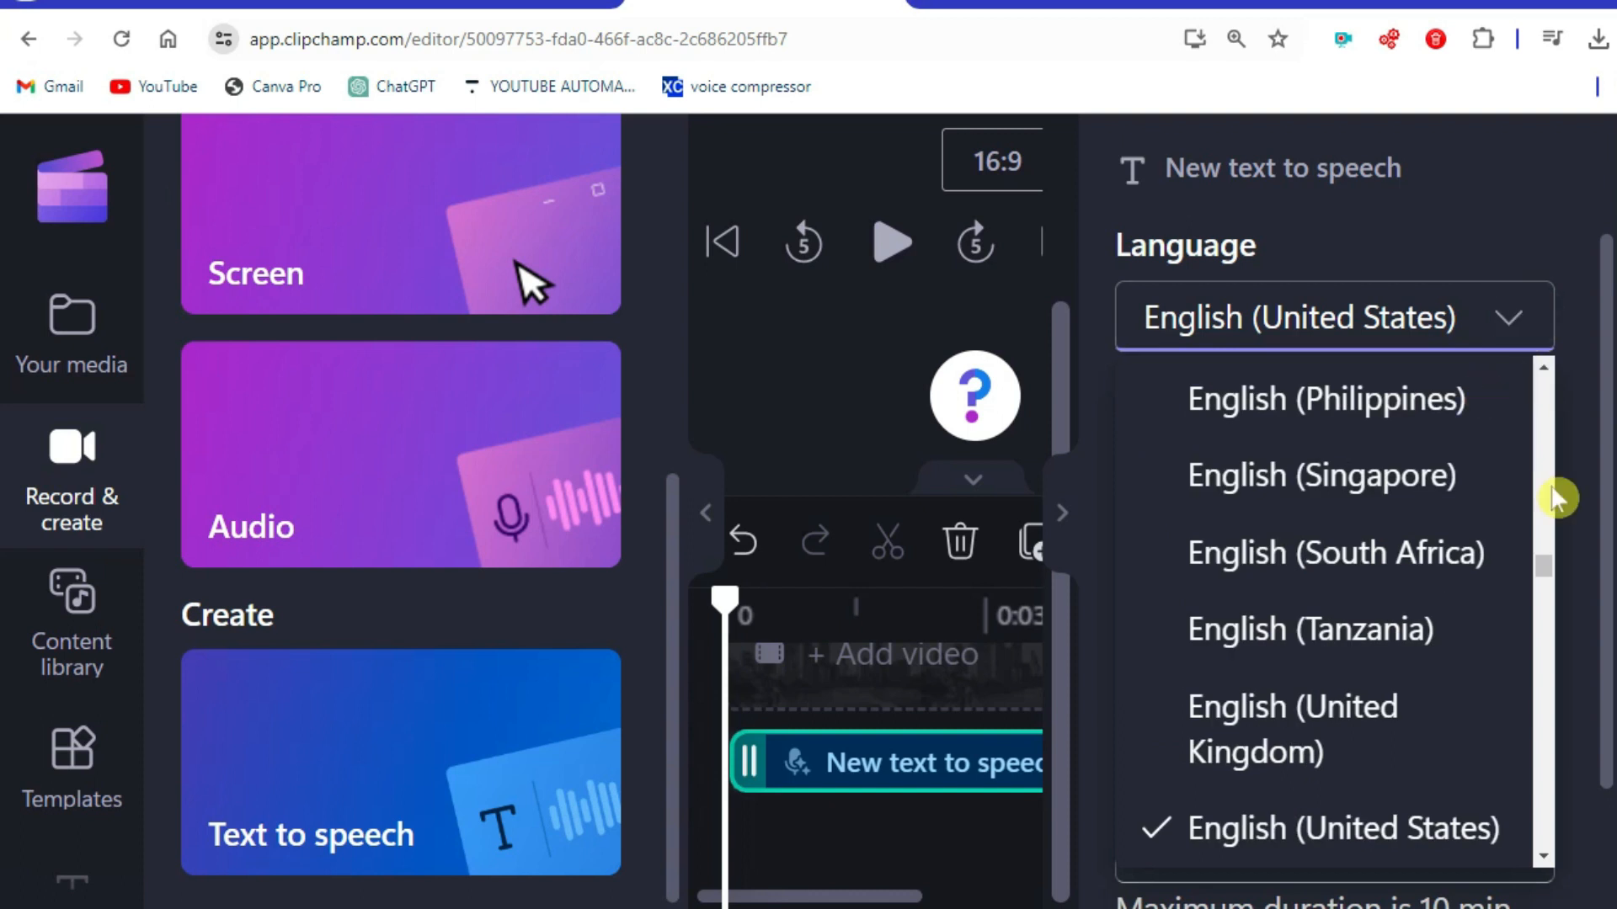
# Keep English (United States) as the narration language and look through its available voices.
pyautogui.click(1507, 320)
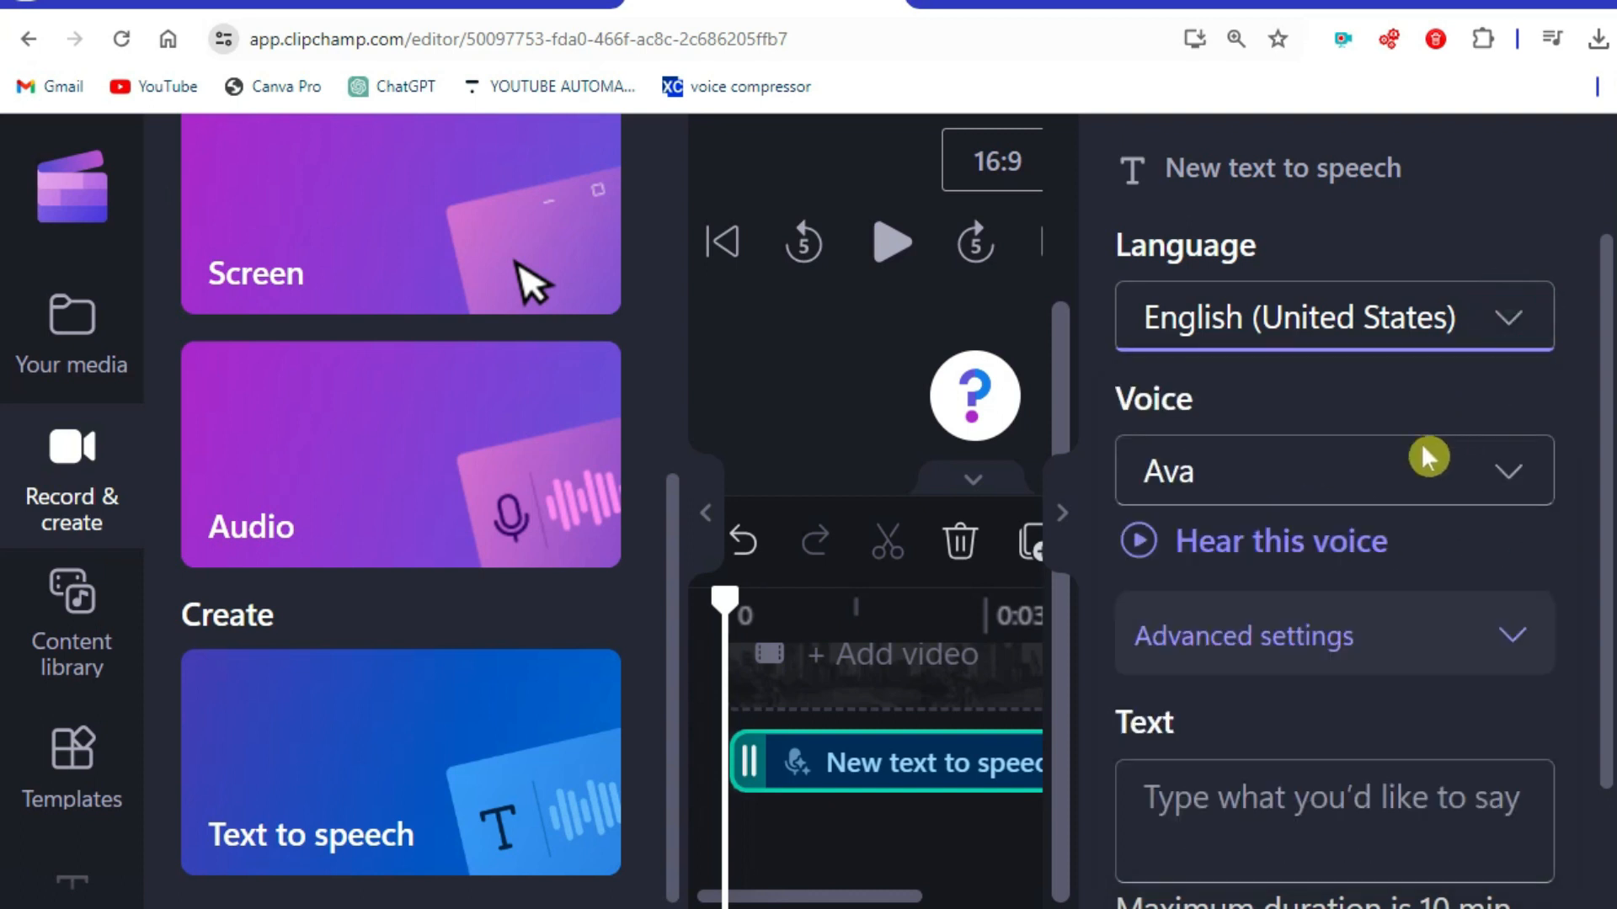
pyautogui.click(1407, 479)
pyautogui.moveTo(1106, 451); pyautogui.dragTo(1125, 506)
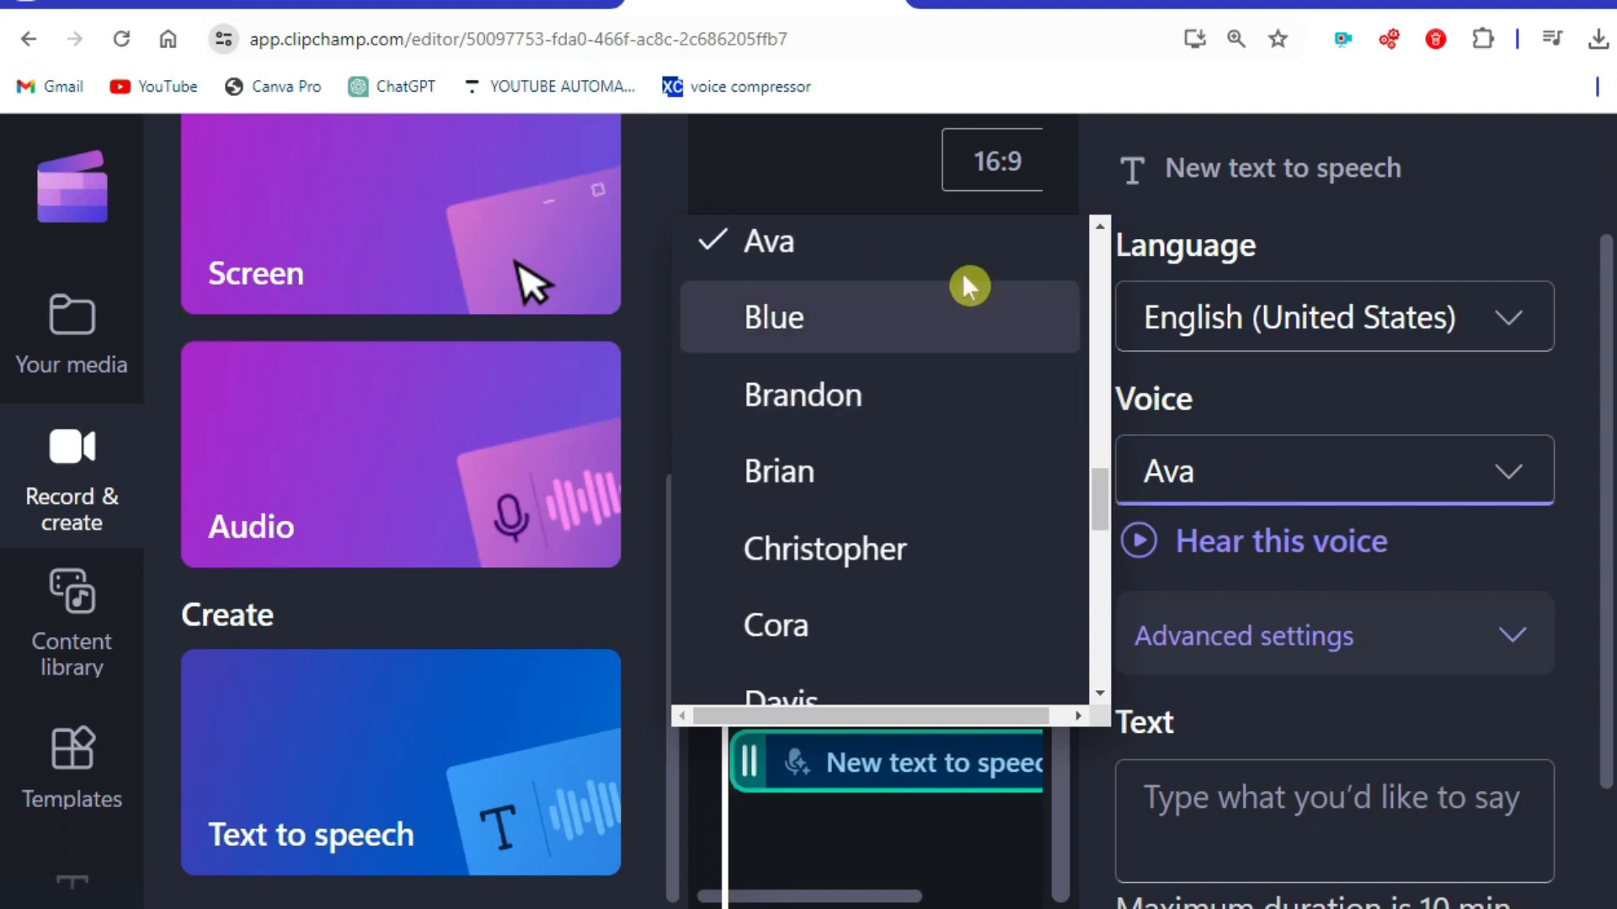
pyautogui.click(1375, 479)
pyautogui.scroll(-1, 1607, 537)
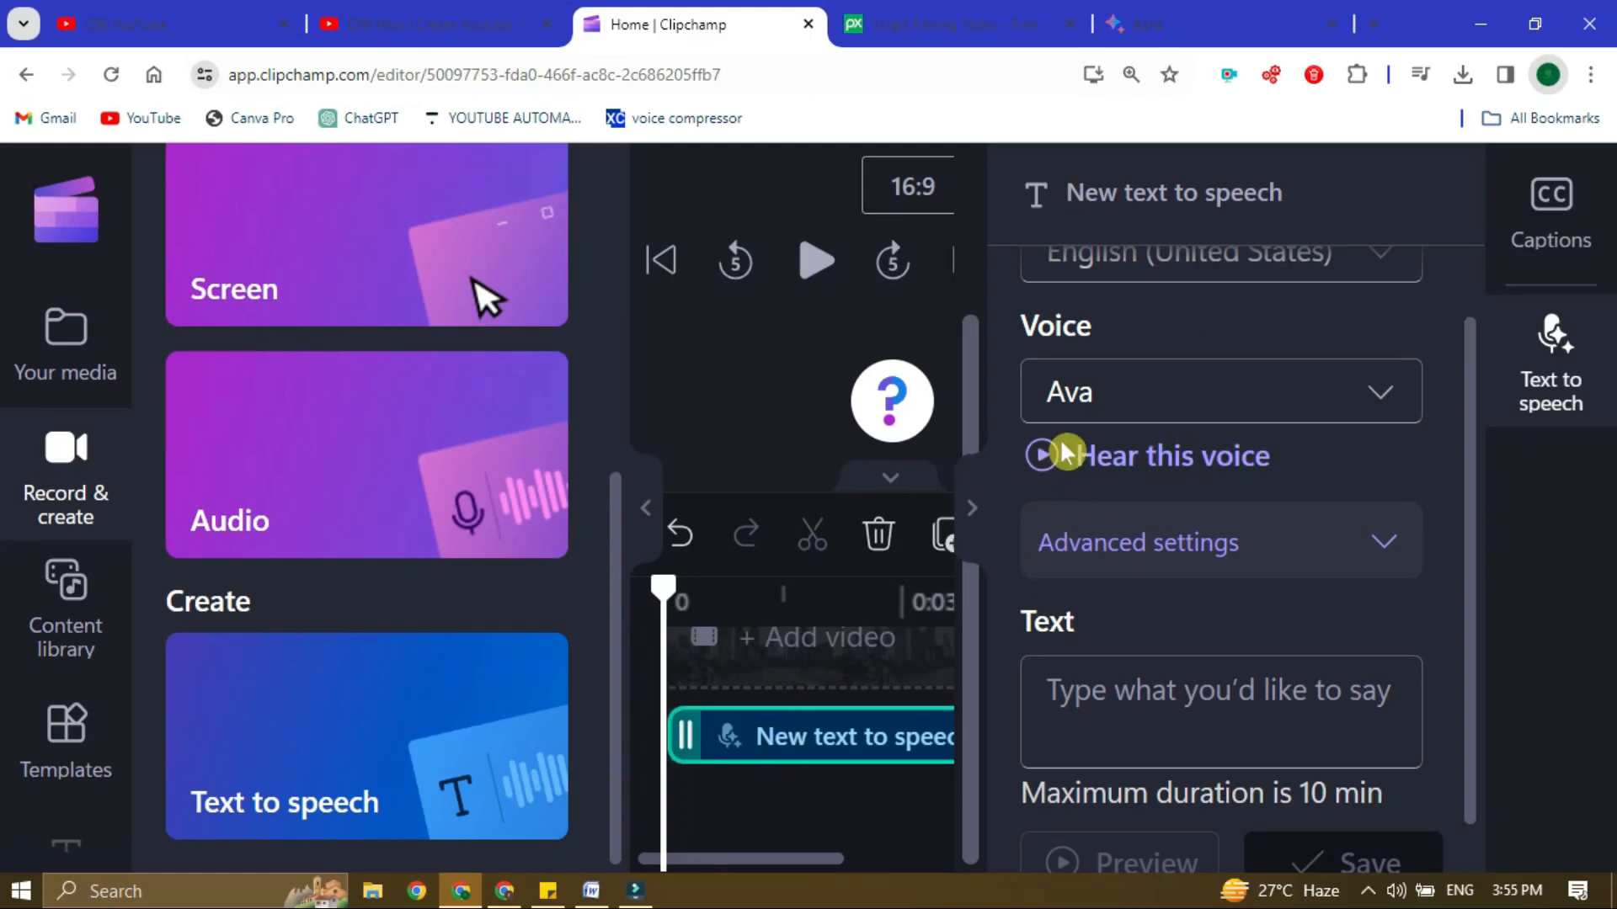
# Listen to the Ava voice sample, and choose Andrew as the narration voice and play its sample.
pyautogui.click(1045, 455)
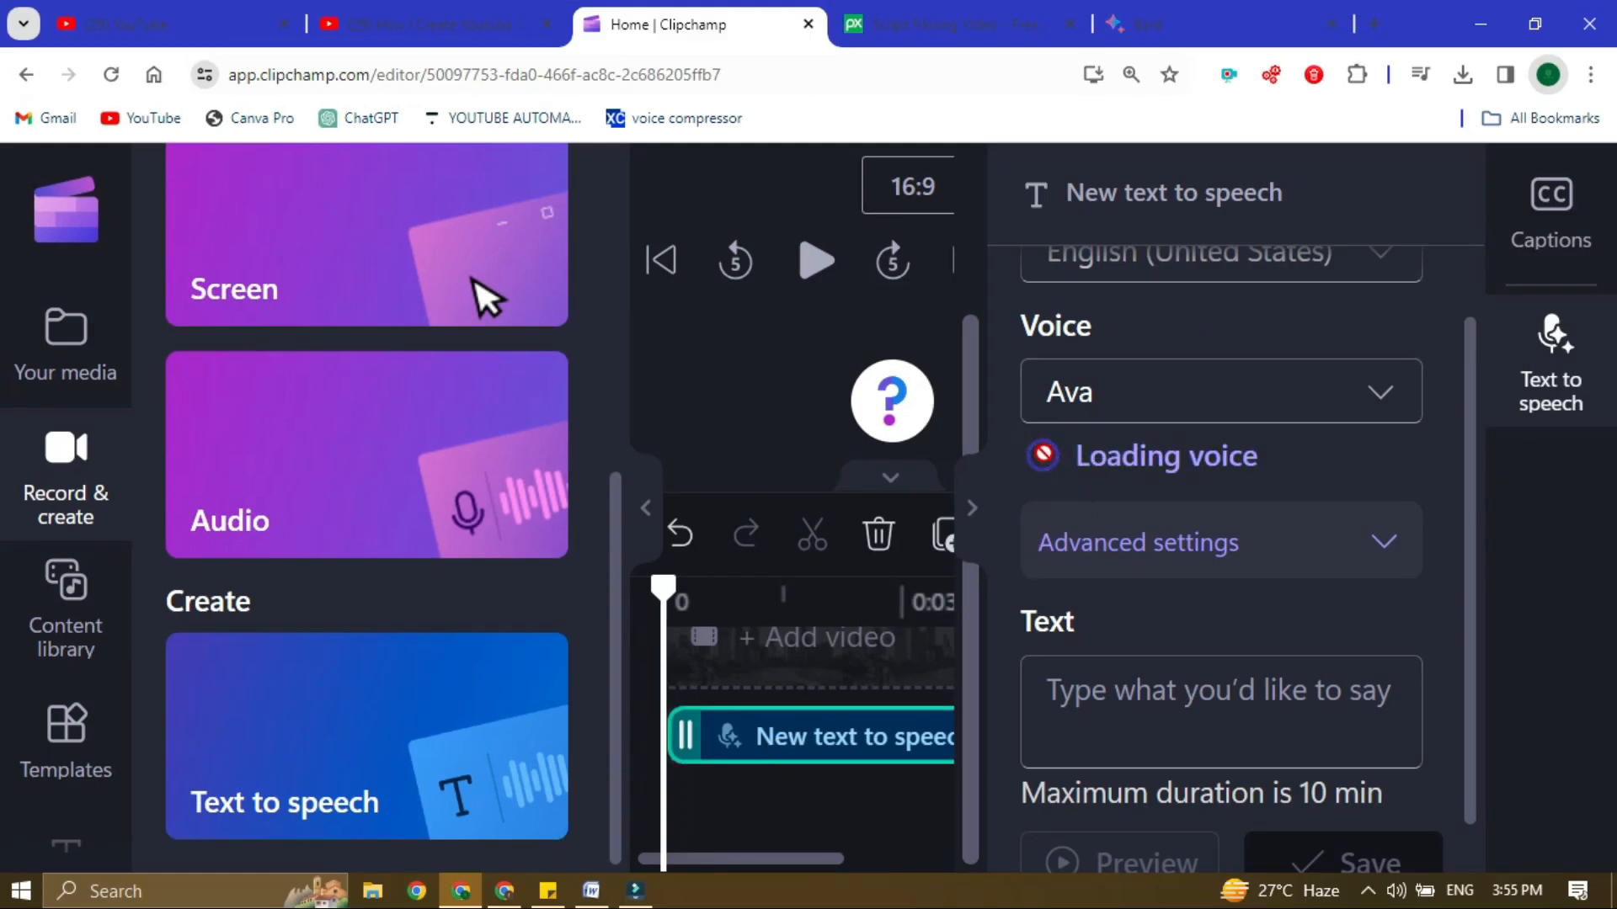
pyautogui.click(1045, 458)
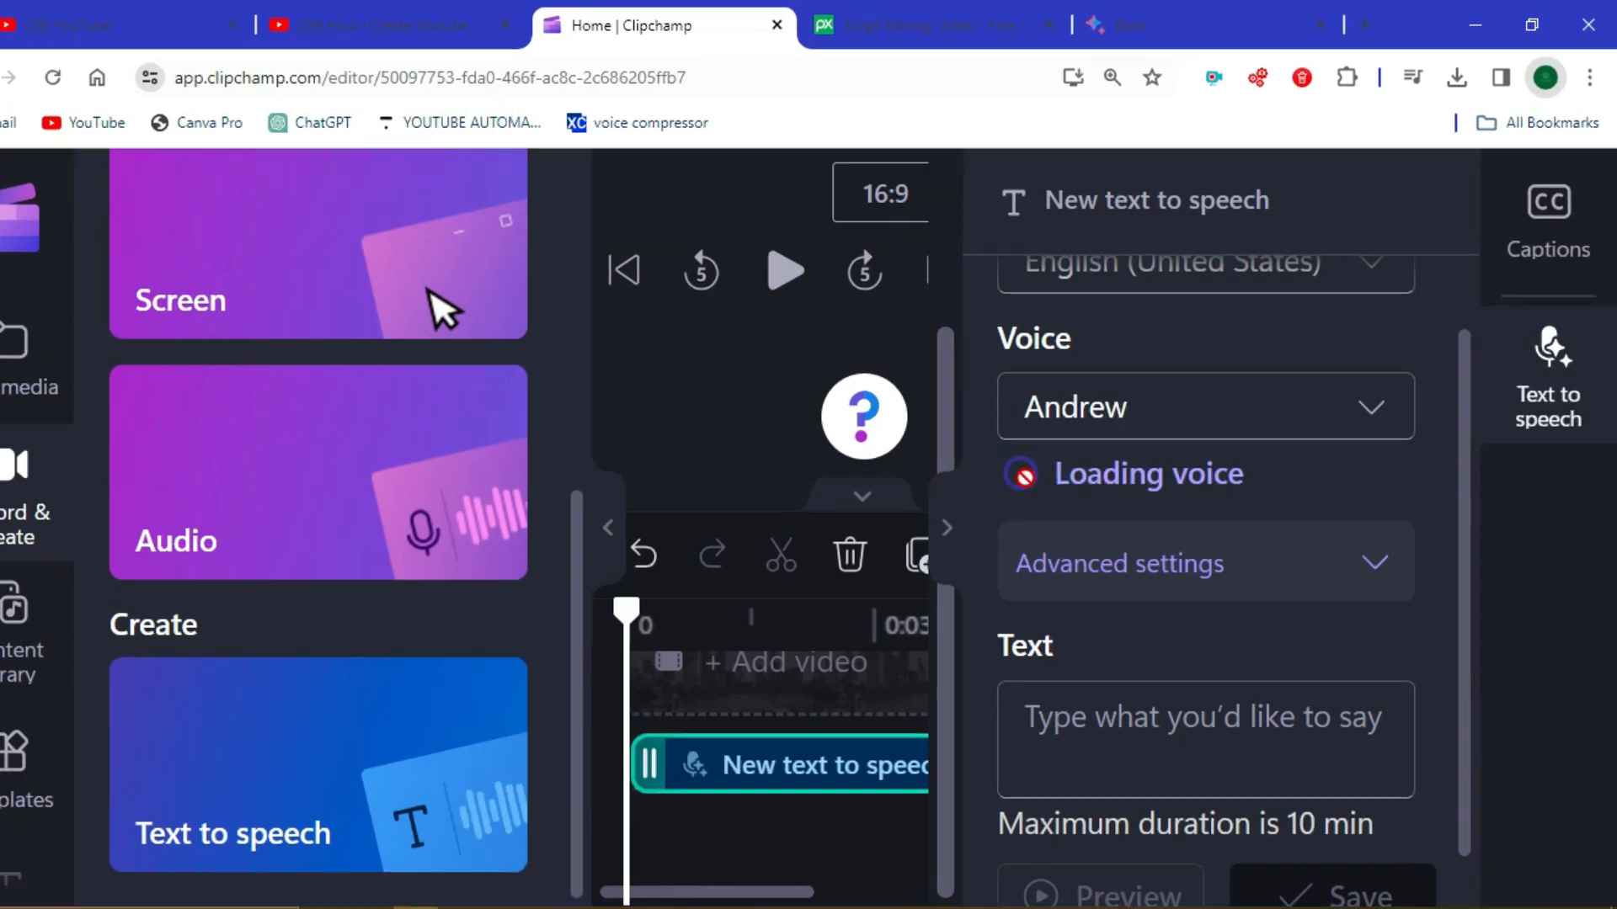
pyautogui.click(1023, 475)
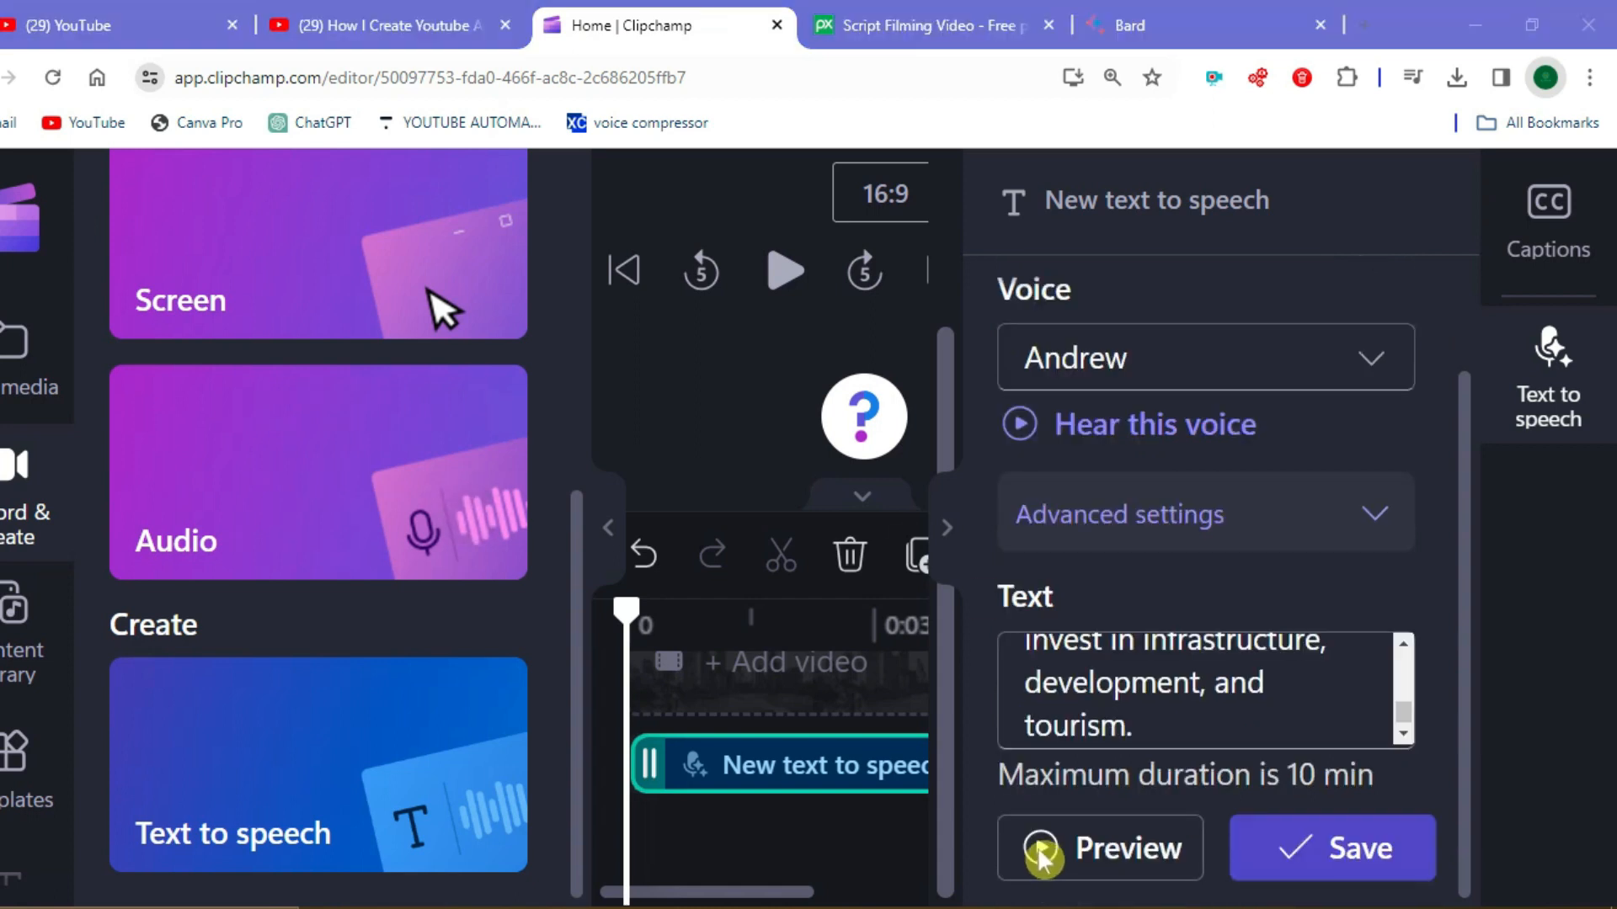
# Preview the Dubai script's narration from the beginning of the text and save it as a text-to-speech clip.
pyautogui.click(1042, 855)
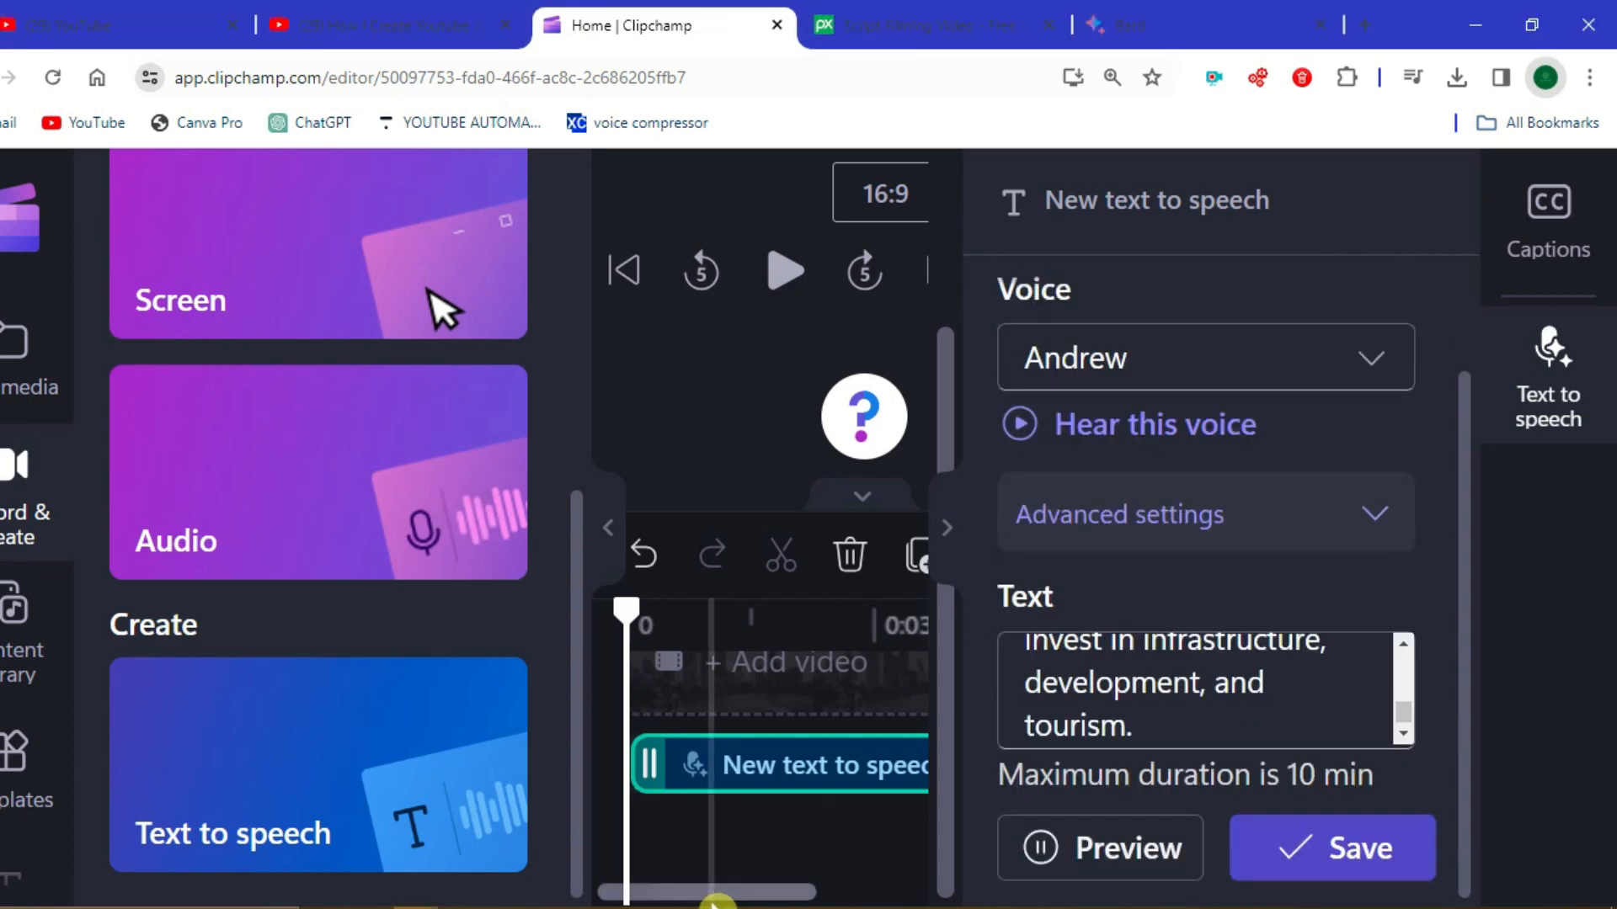
pyautogui.moveTo(1405, 716); pyautogui.dragTo(1402, 666)
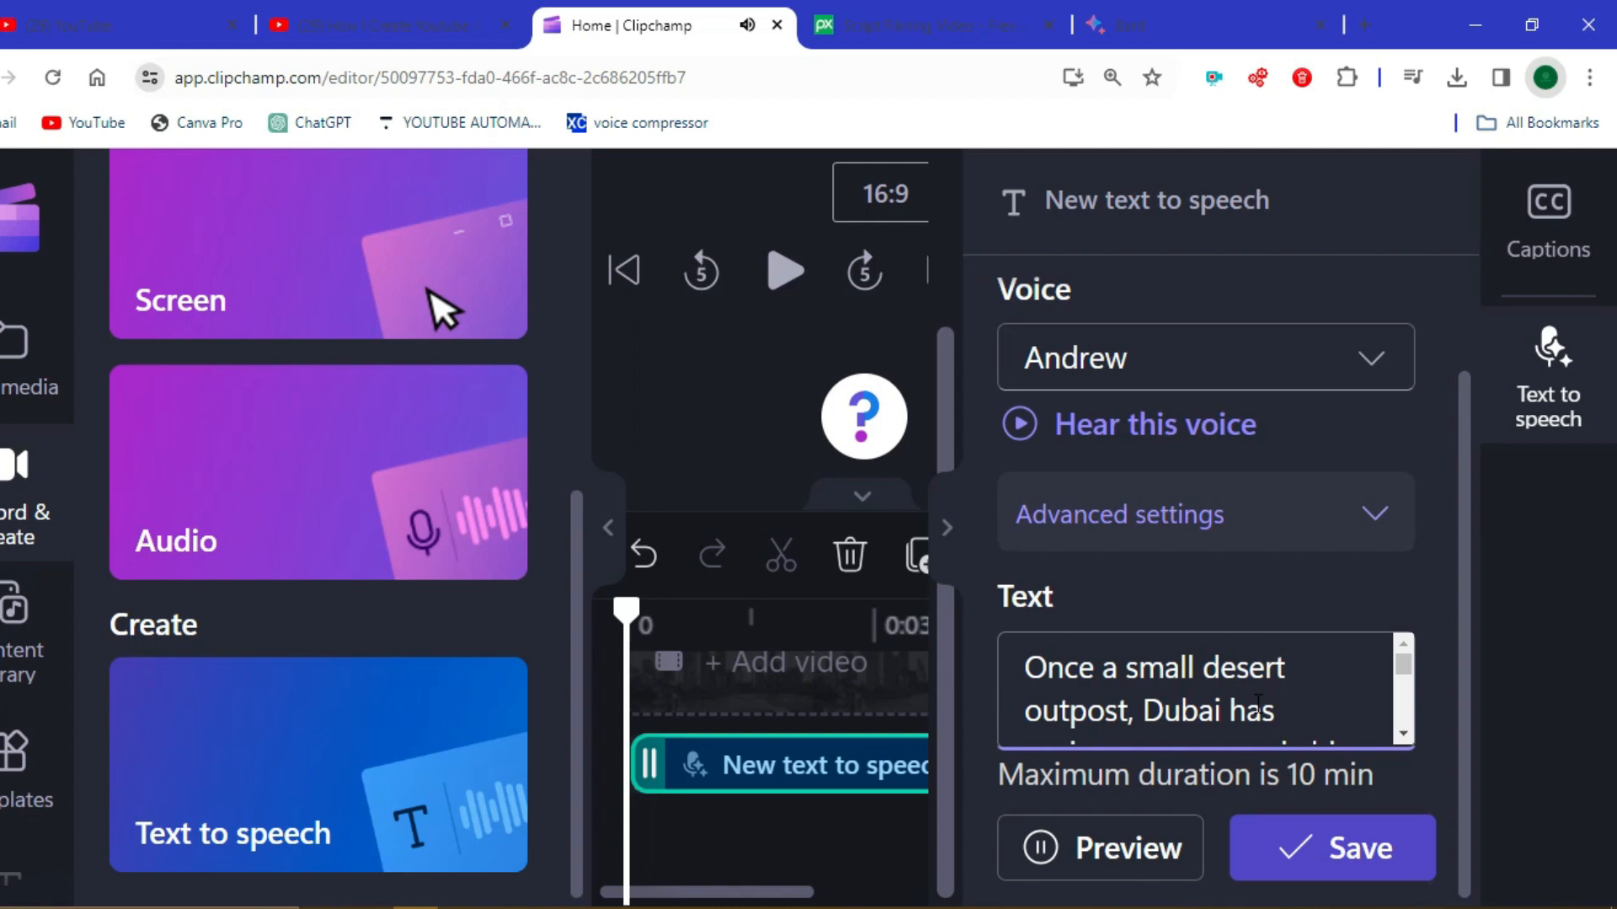
pyautogui.click(1467, 696)
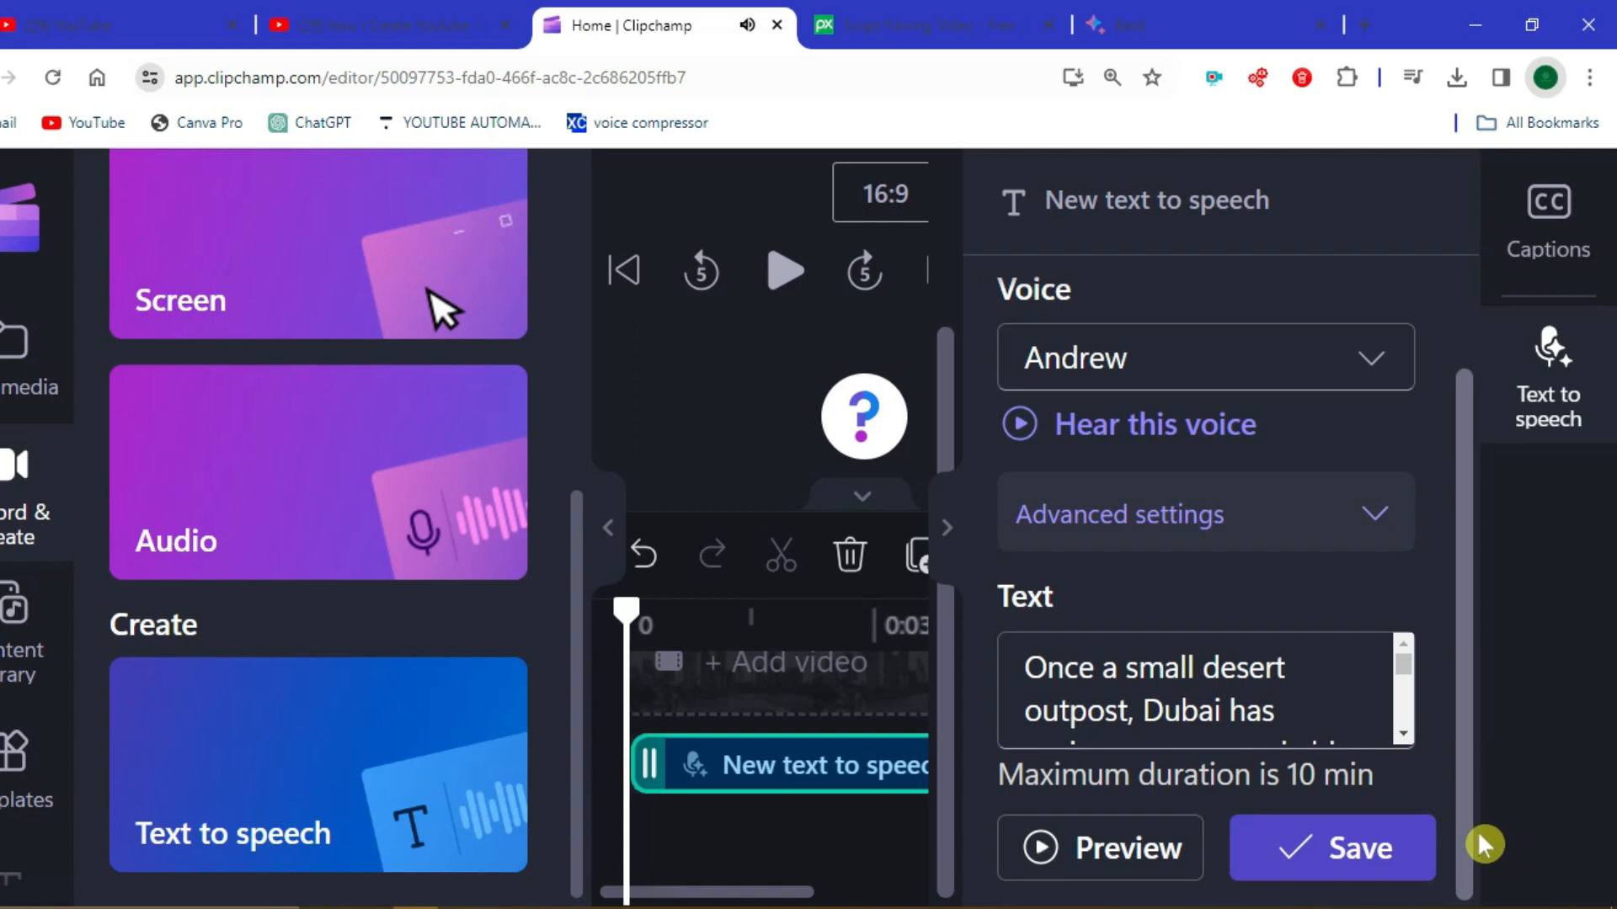
pyautogui.click(1347, 852)
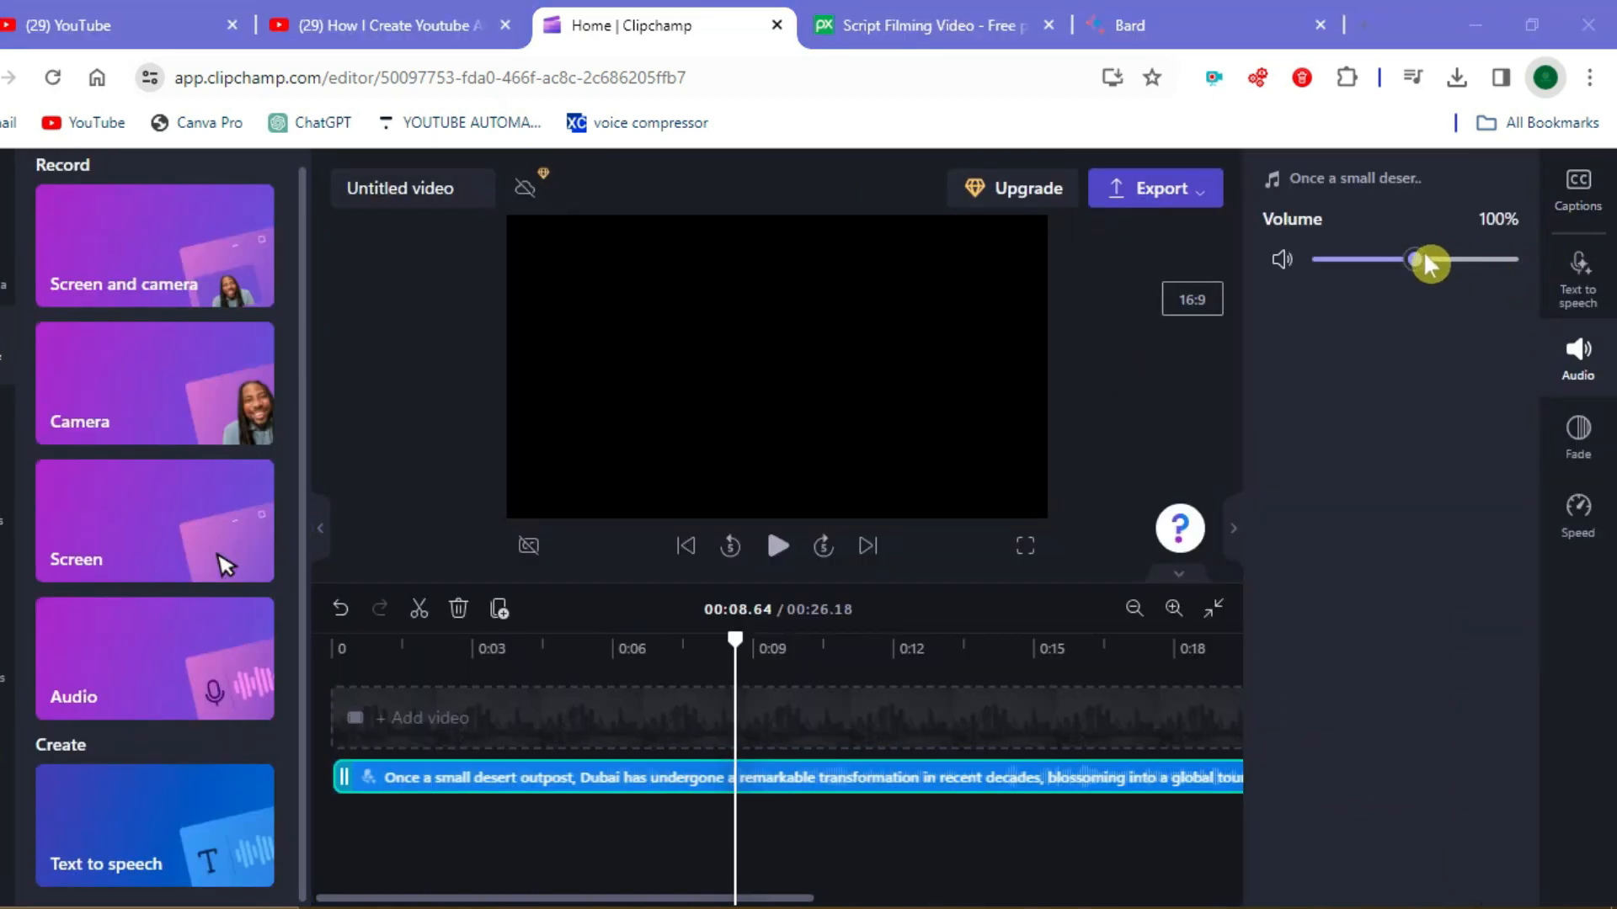
# Raise the narration clip's volume to 200% and play it briefly from the start of the timeline.
pyautogui.moveTo(1422, 263); pyautogui.dragTo(1520, 261)
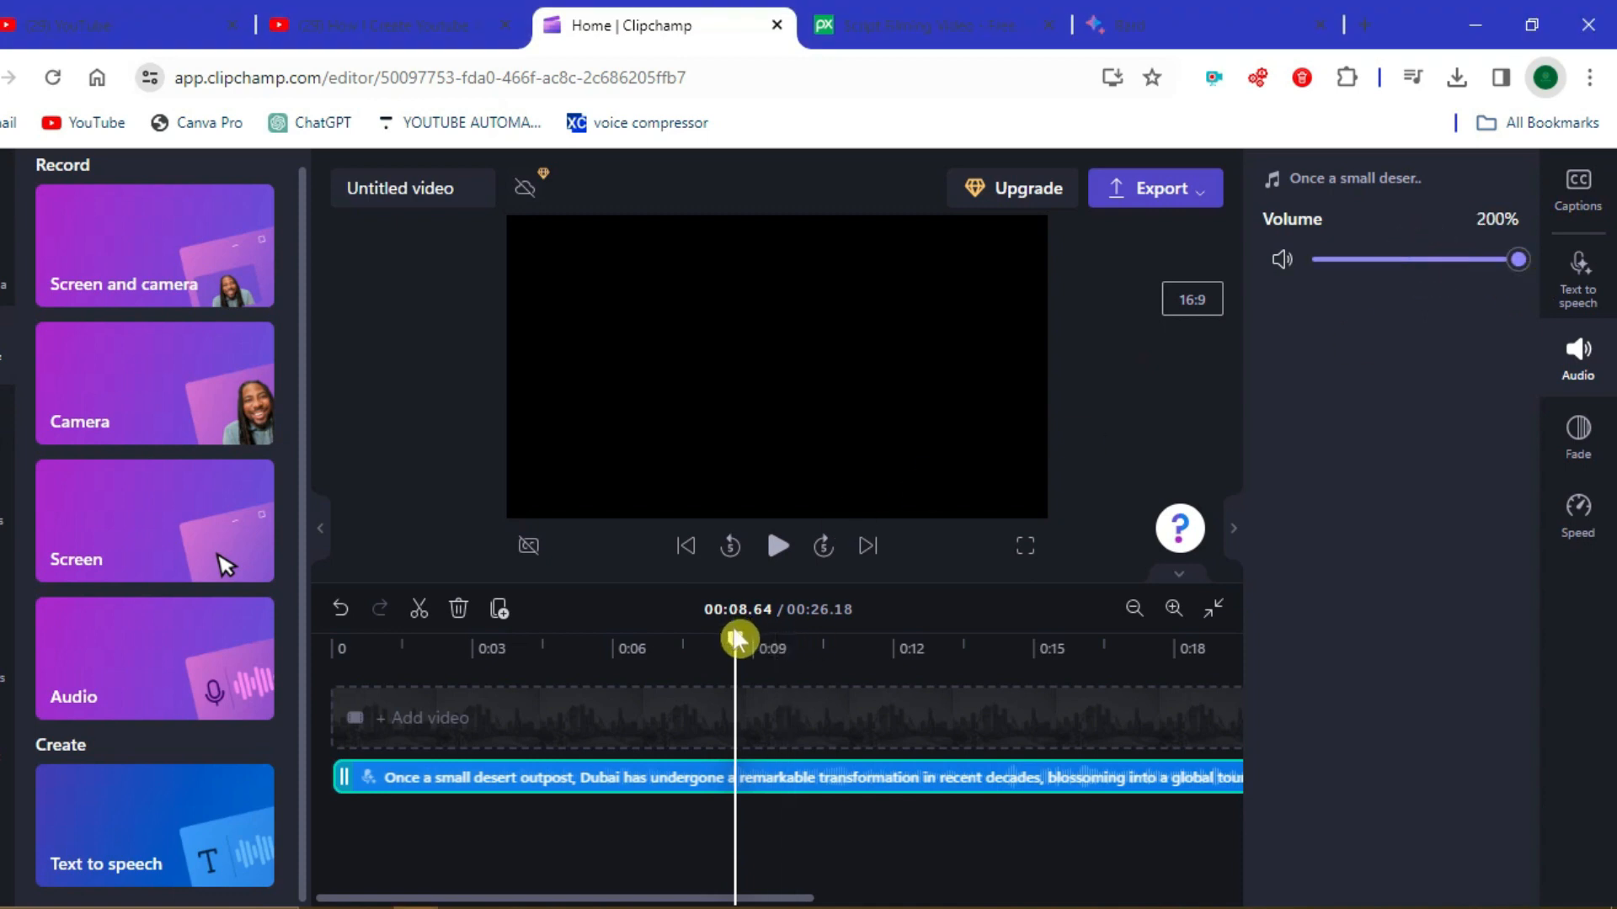
pyautogui.moveTo(735, 638); pyautogui.dragTo(333, 637)
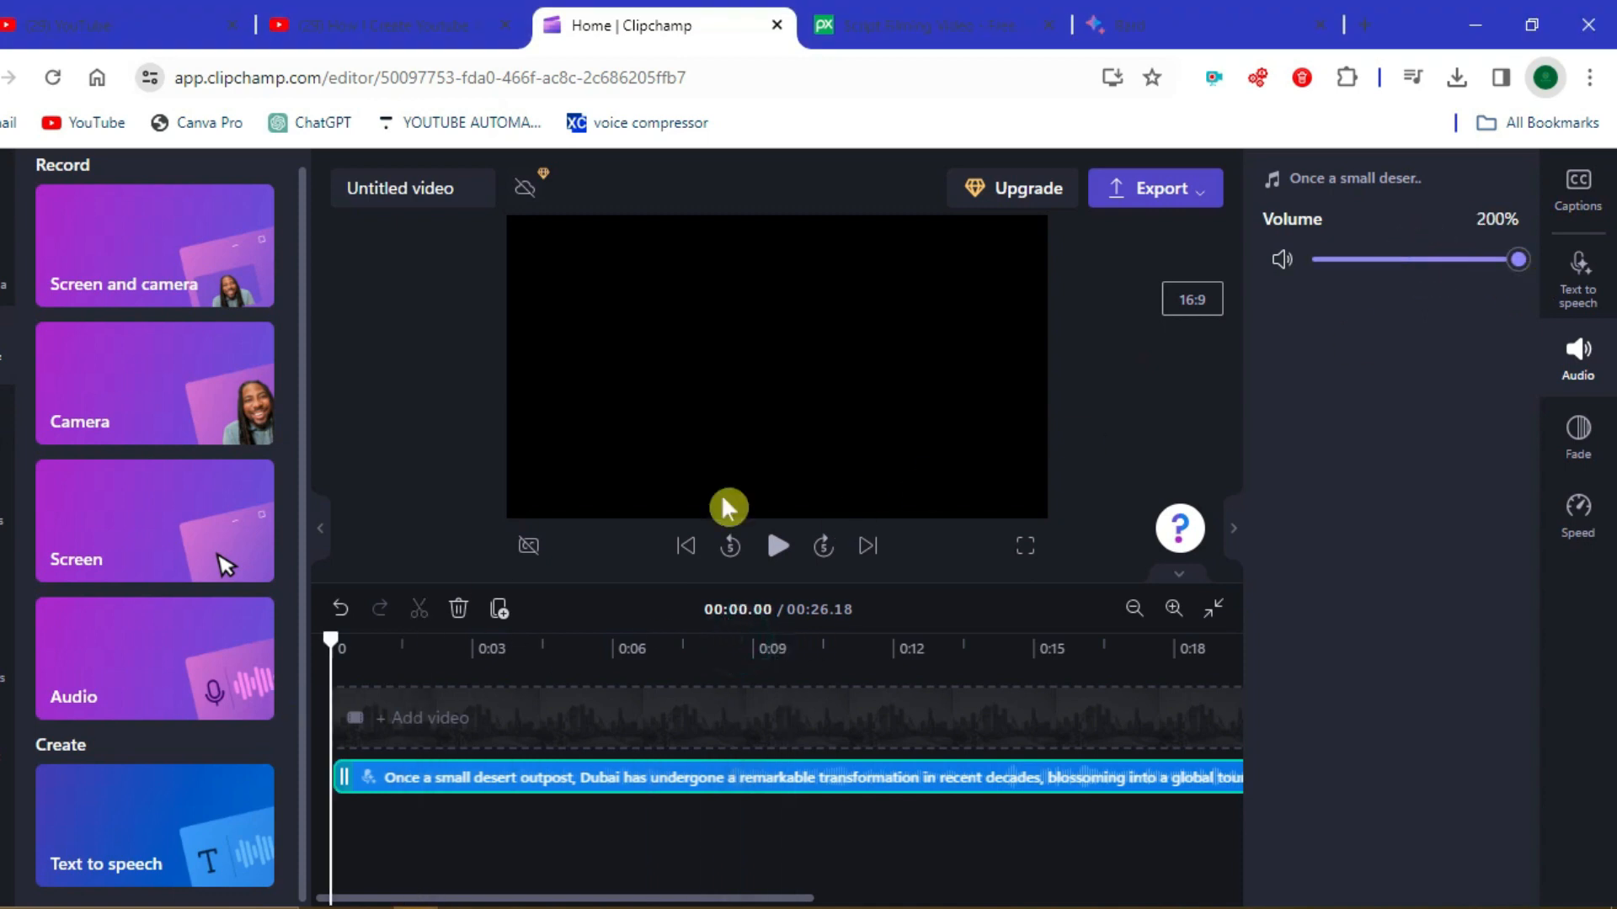
pyautogui.click(787, 547)
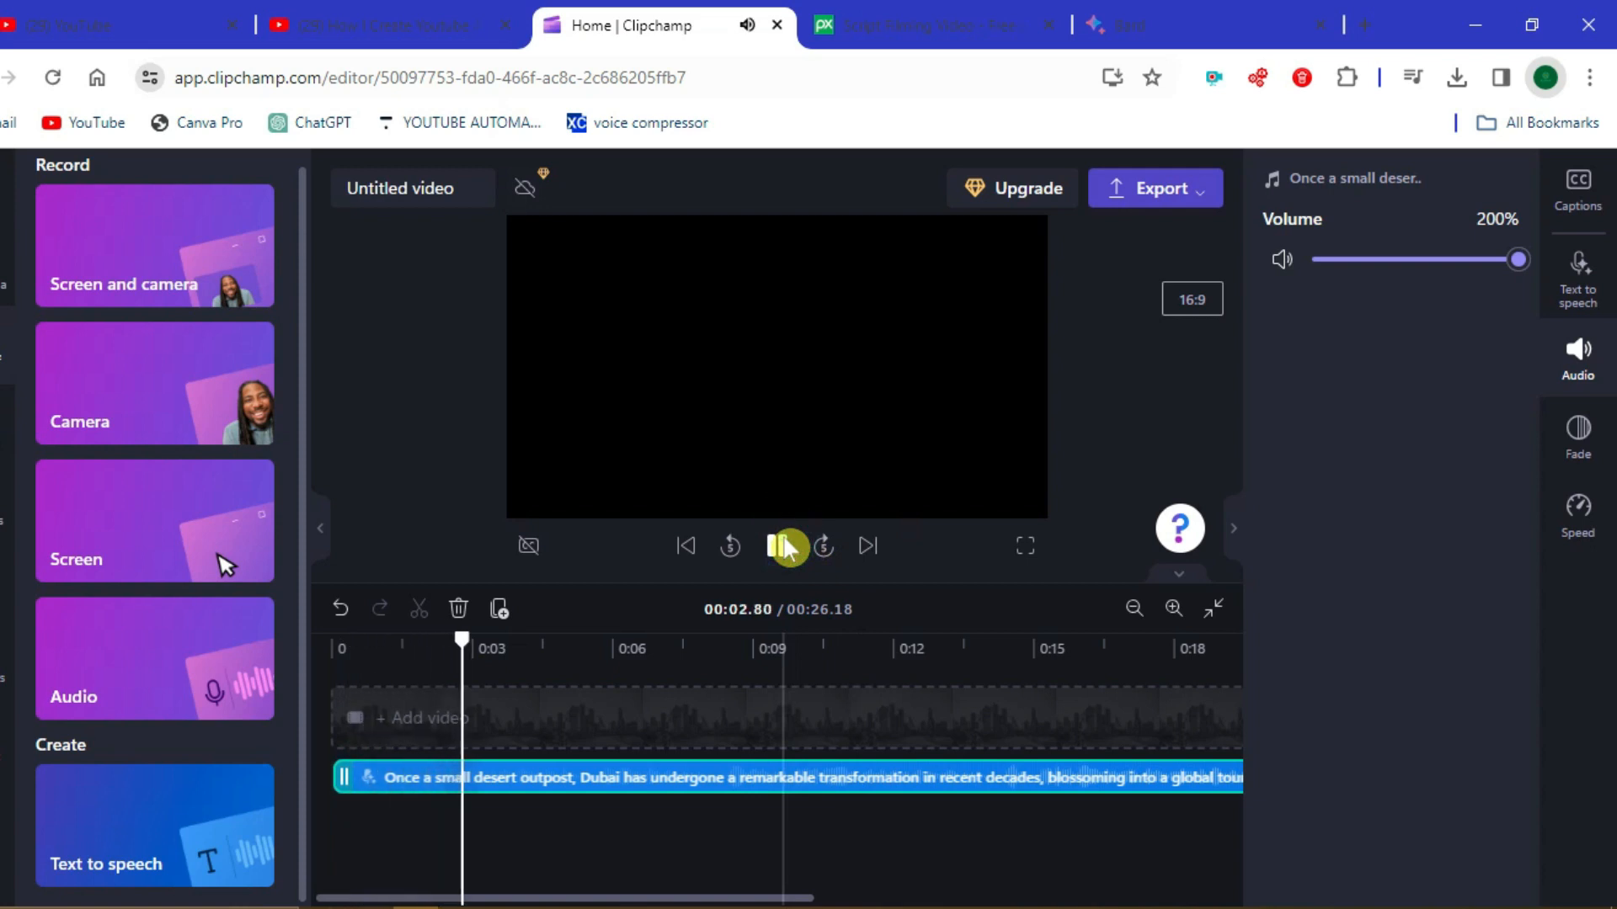
pyautogui.click(787, 548)
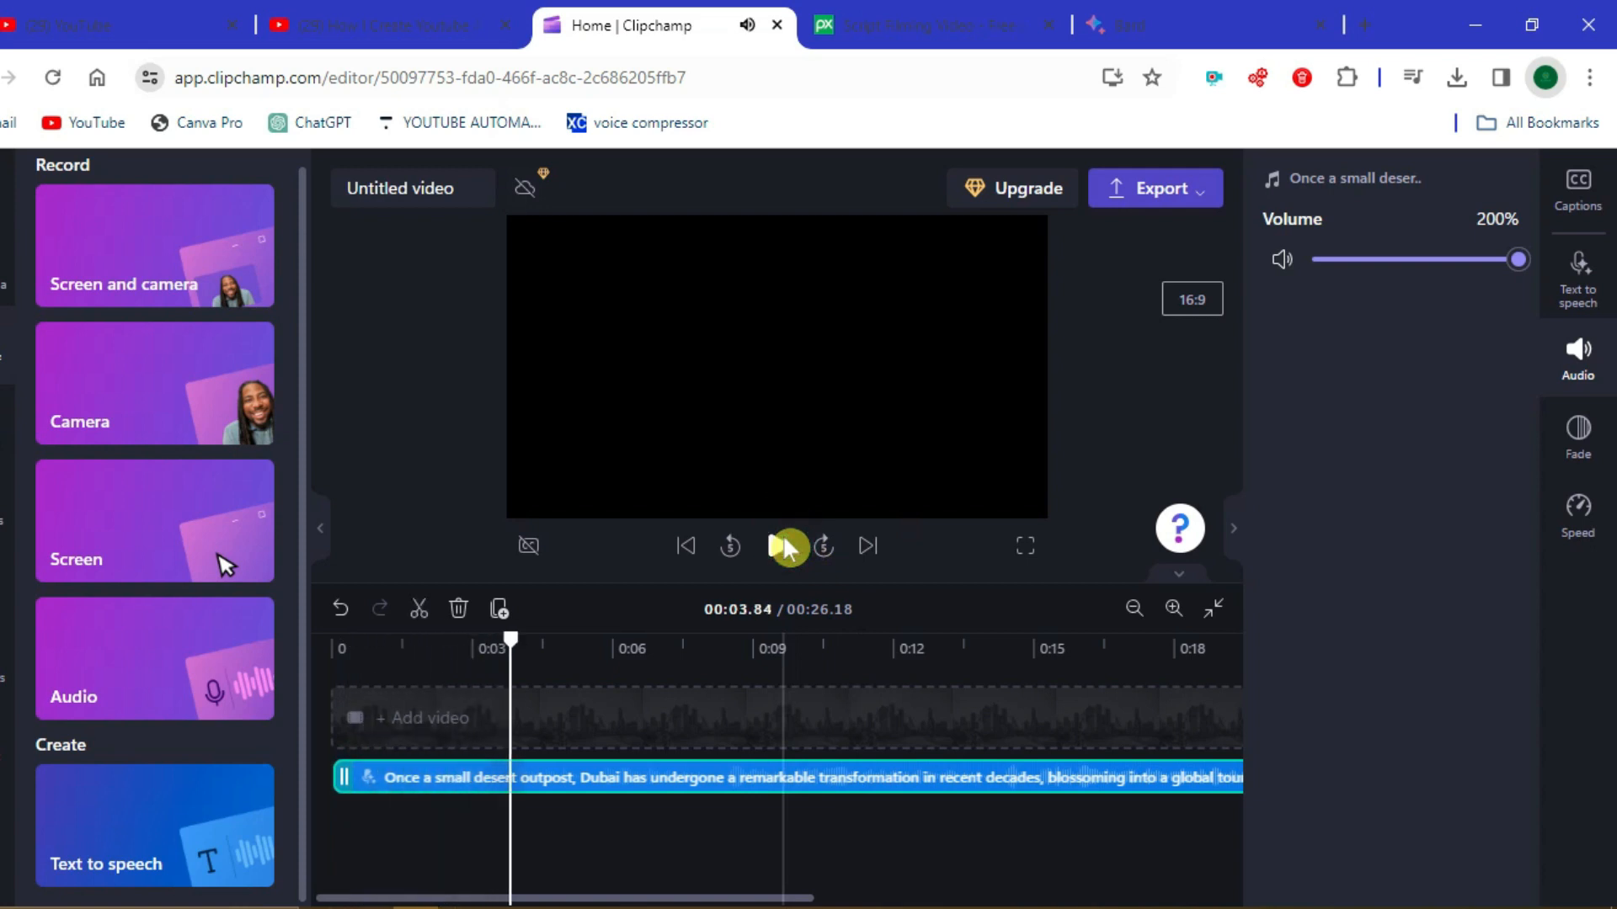
# Export the narration video in 1080p quality and save it to the computer.
pyautogui.click(1168, 195)
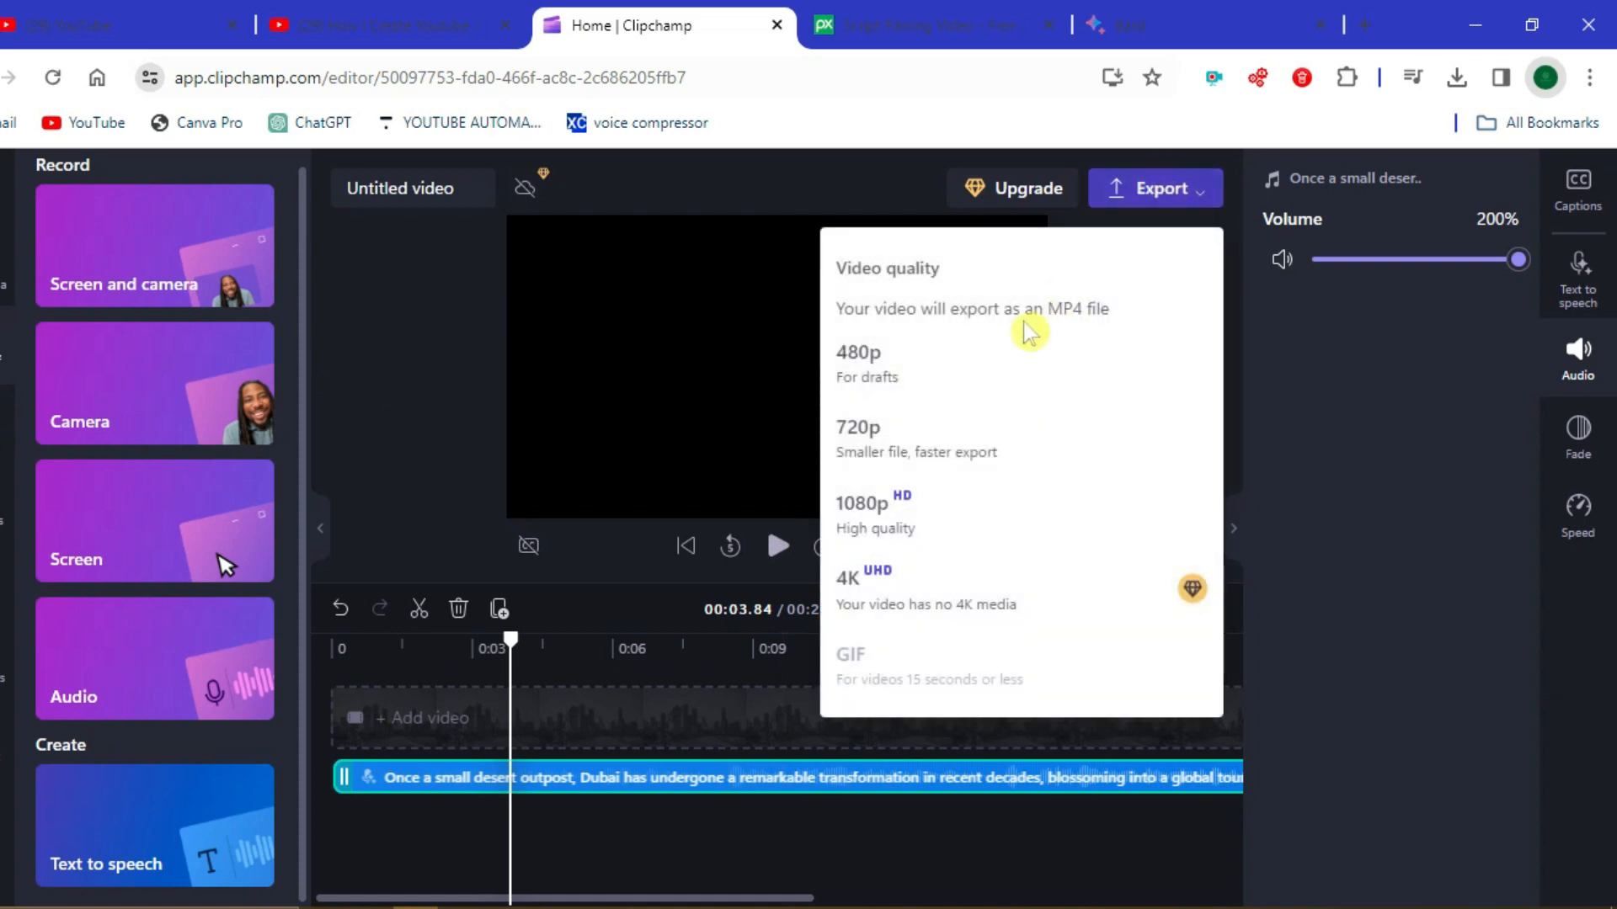
pyautogui.click(916, 507)
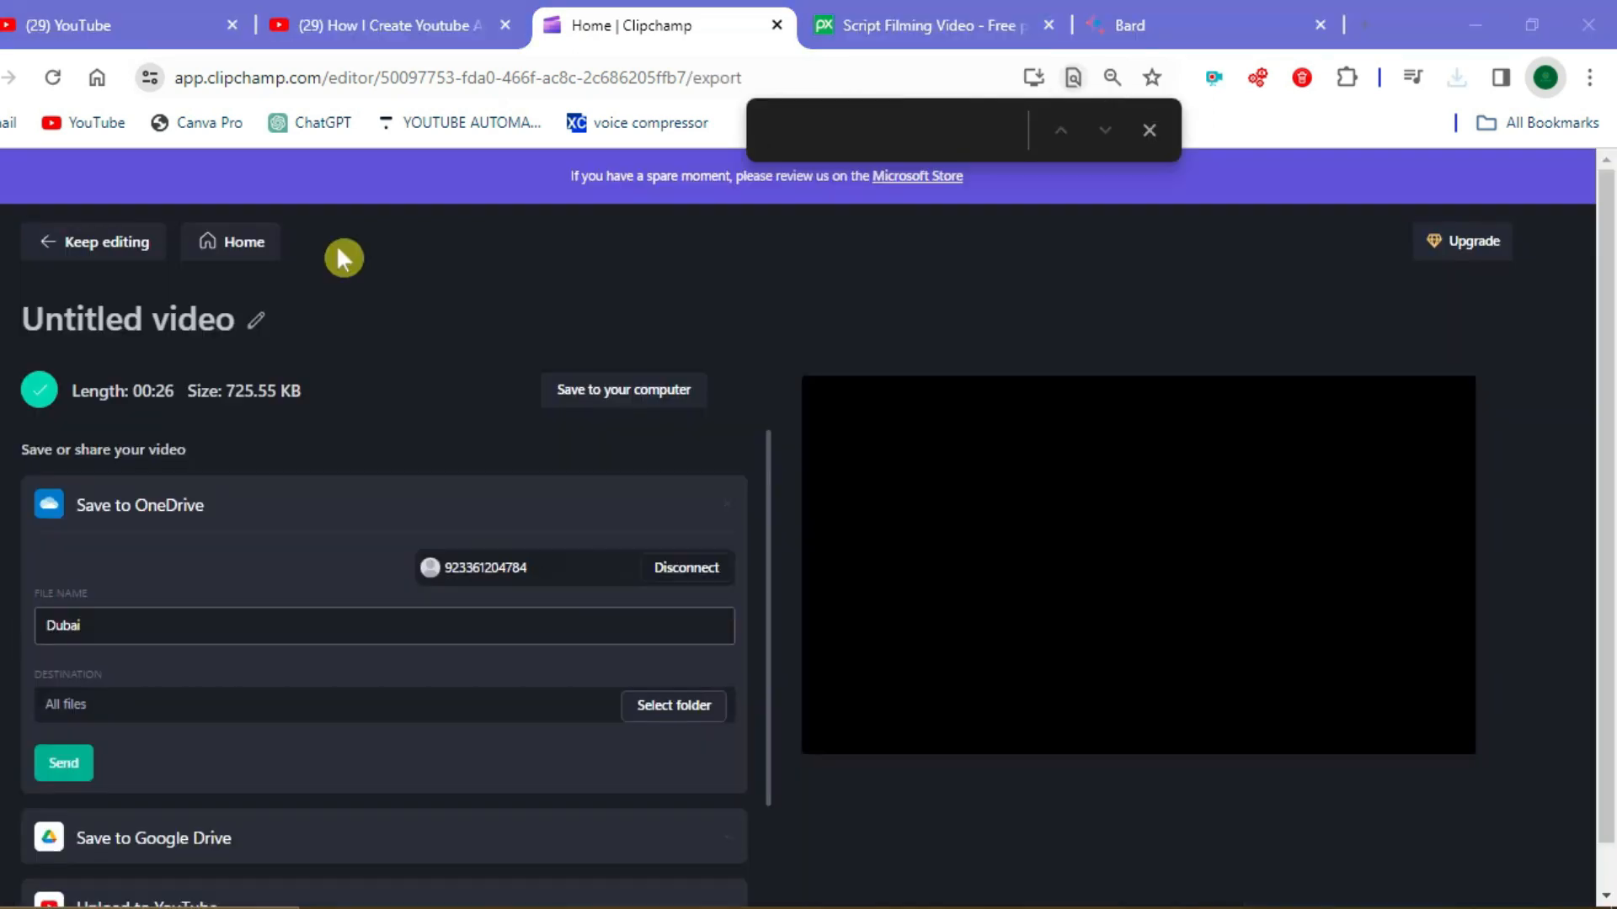
pyautogui.click(592, 390)
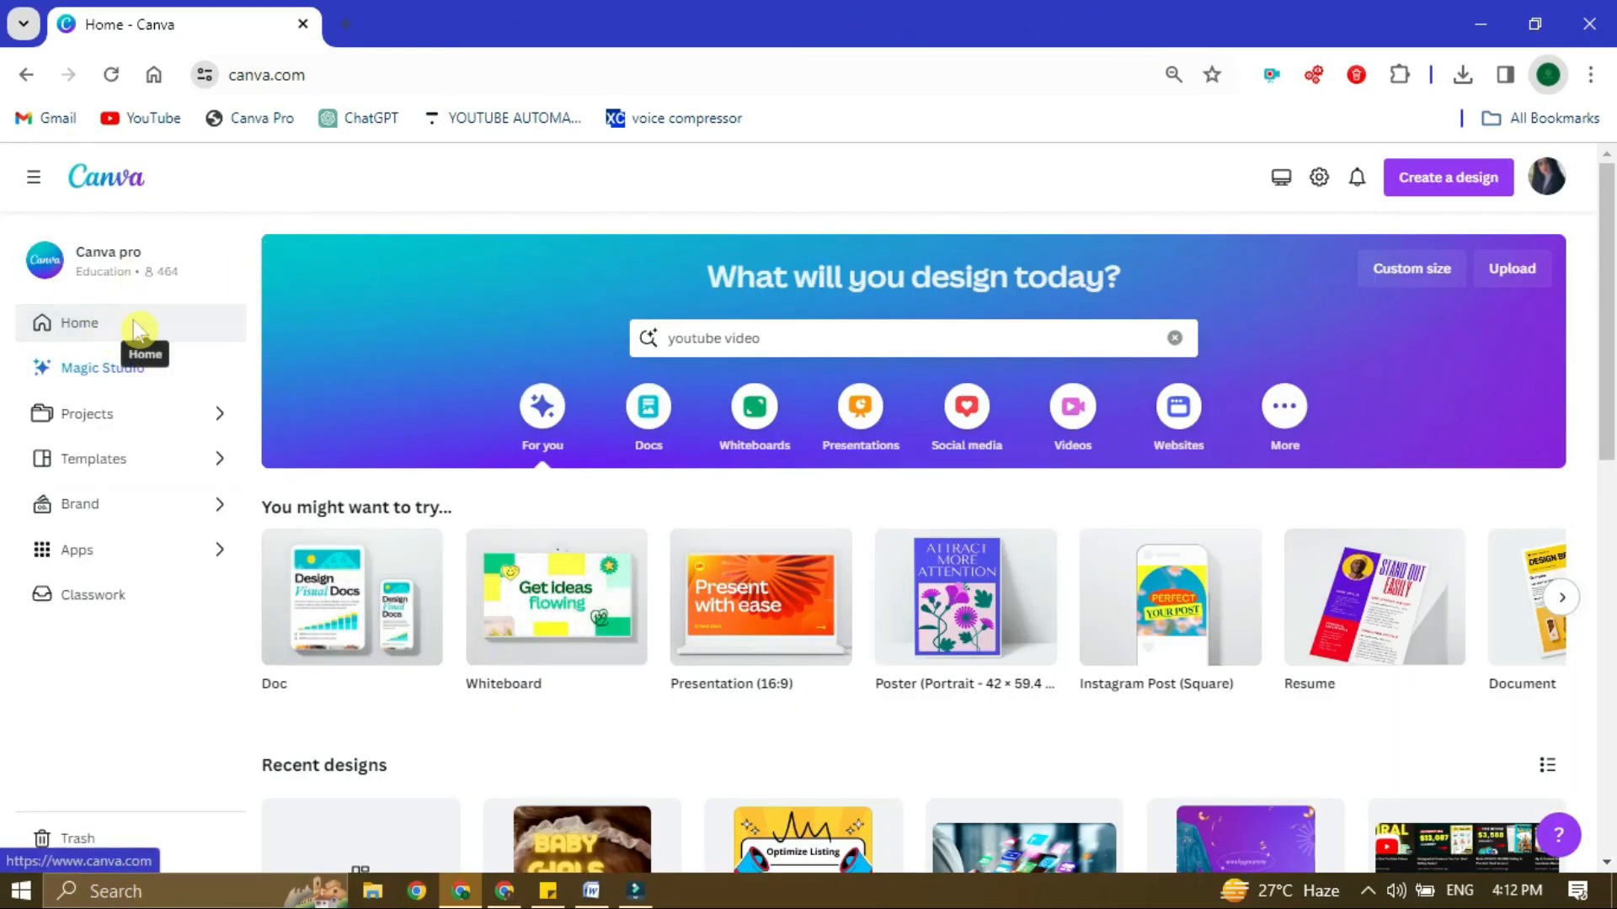
# In Canva, search the templates for "youtube video" and create a blank YouTube Video design.
pyautogui.click(764, 337)
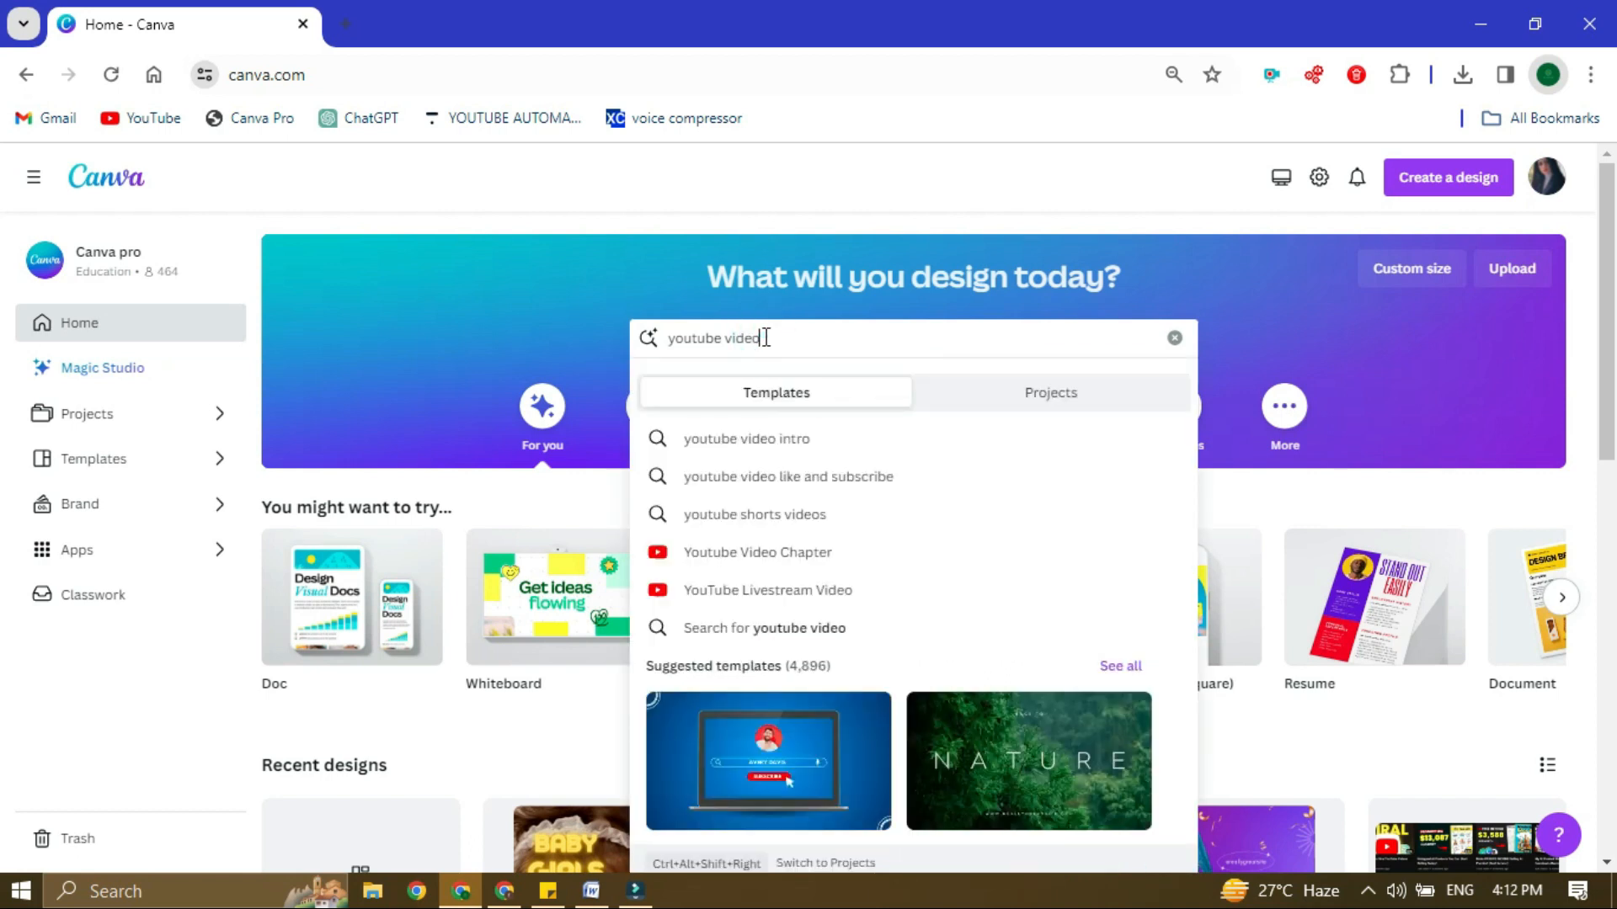
pyautogui.press('Return')
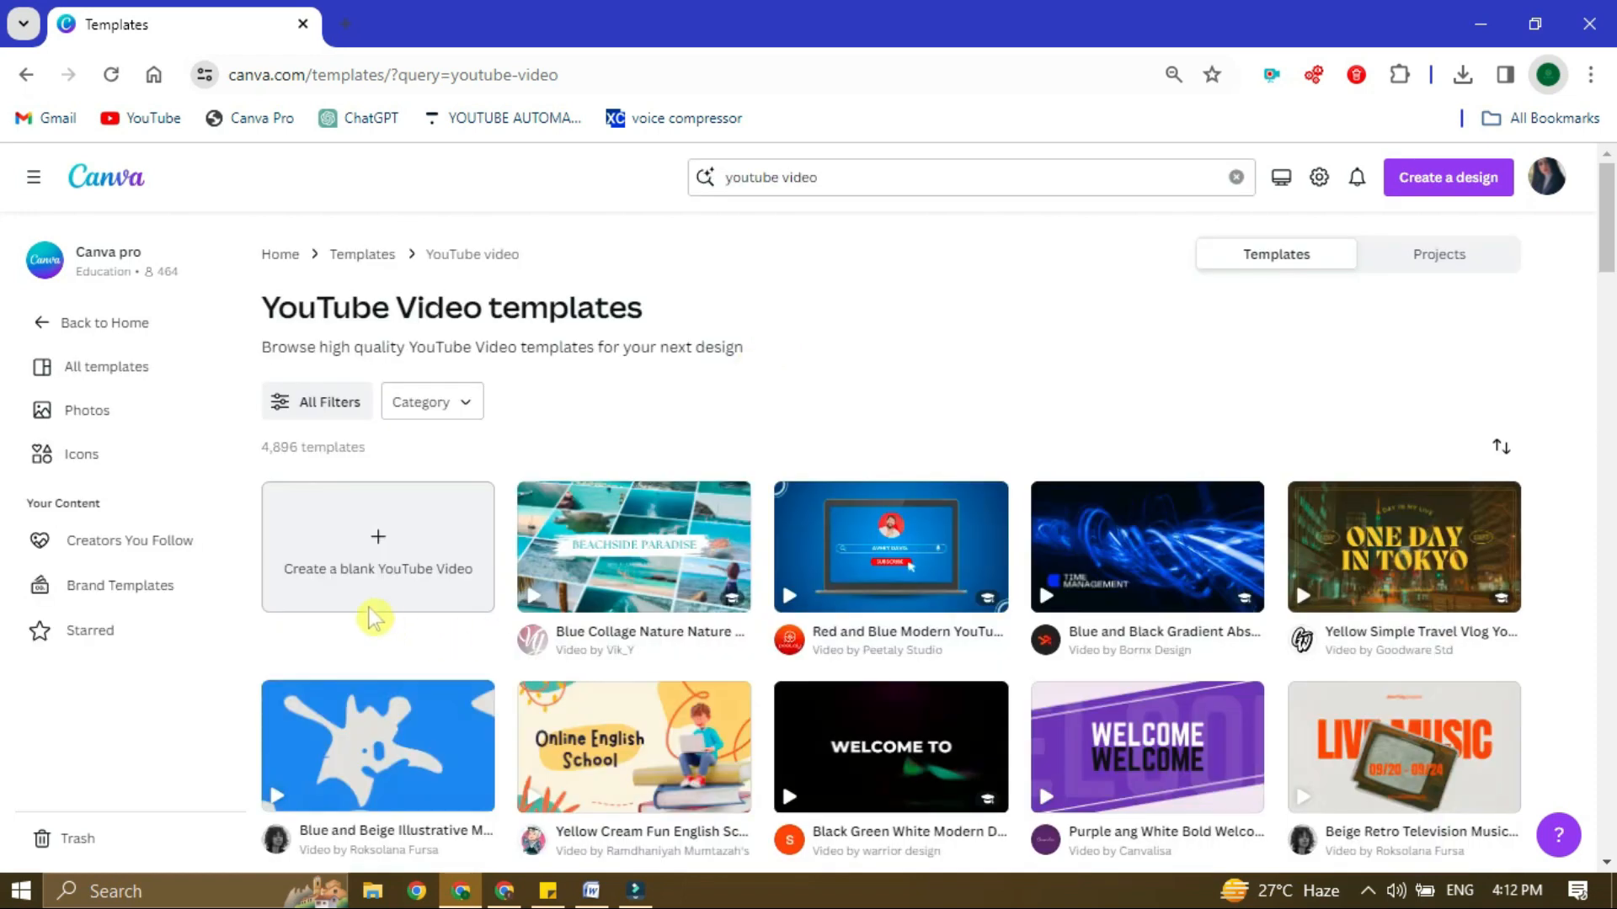
pyautogui.click(376, 551)
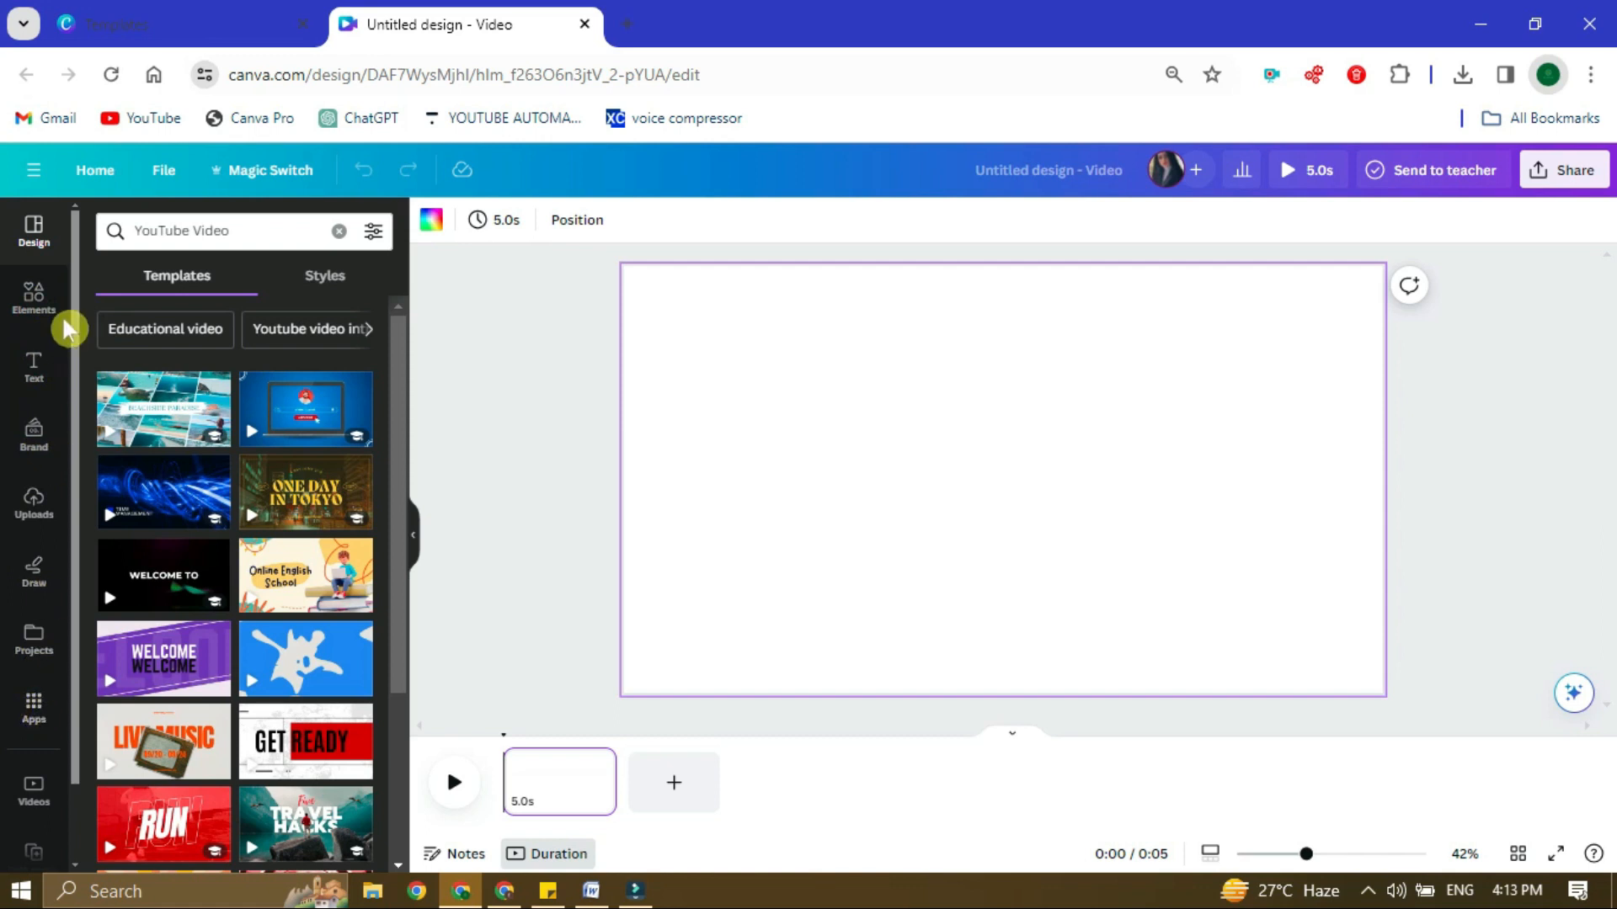
# Clear the search text for the video templates.
pyautogui.click(261, 223)
pyautogui.press('BackSpace')
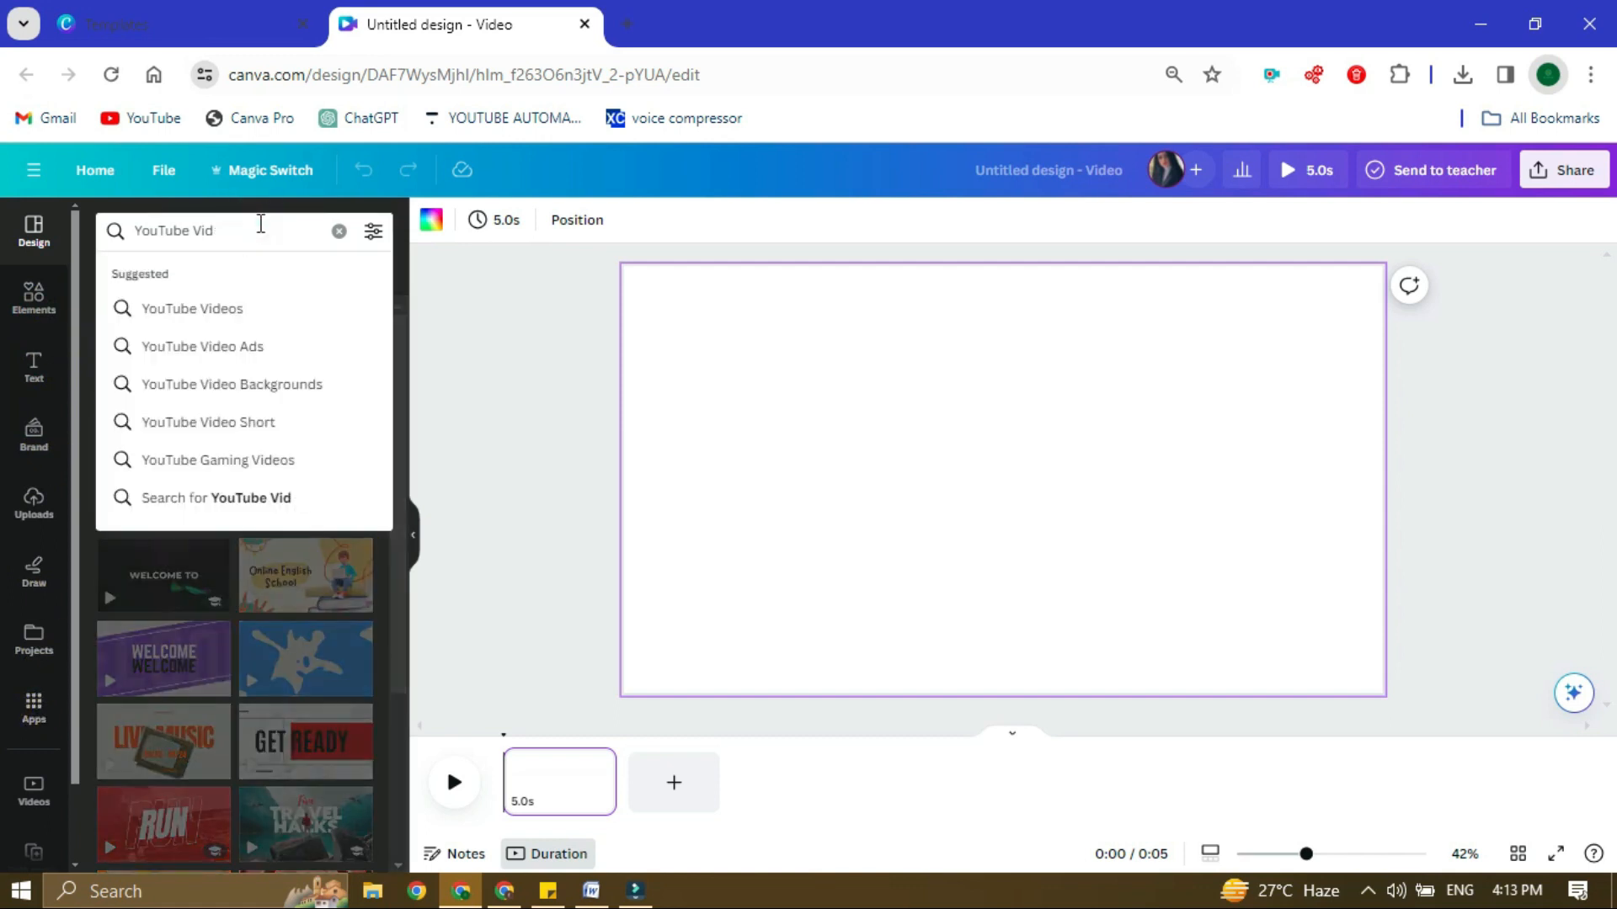
pyautogui.hotkey('ctrl', 'BackSpace')
pyautogui.hotkey('ctrl', 'BackSpace')
# Upload the images trading posts dubai, trading posts dubai 2, Dubai mudbrick houses, Dubai mudbrick houses 1 and mudbrick houses 2 from Downloads.
pyautogui.click(33, 522)
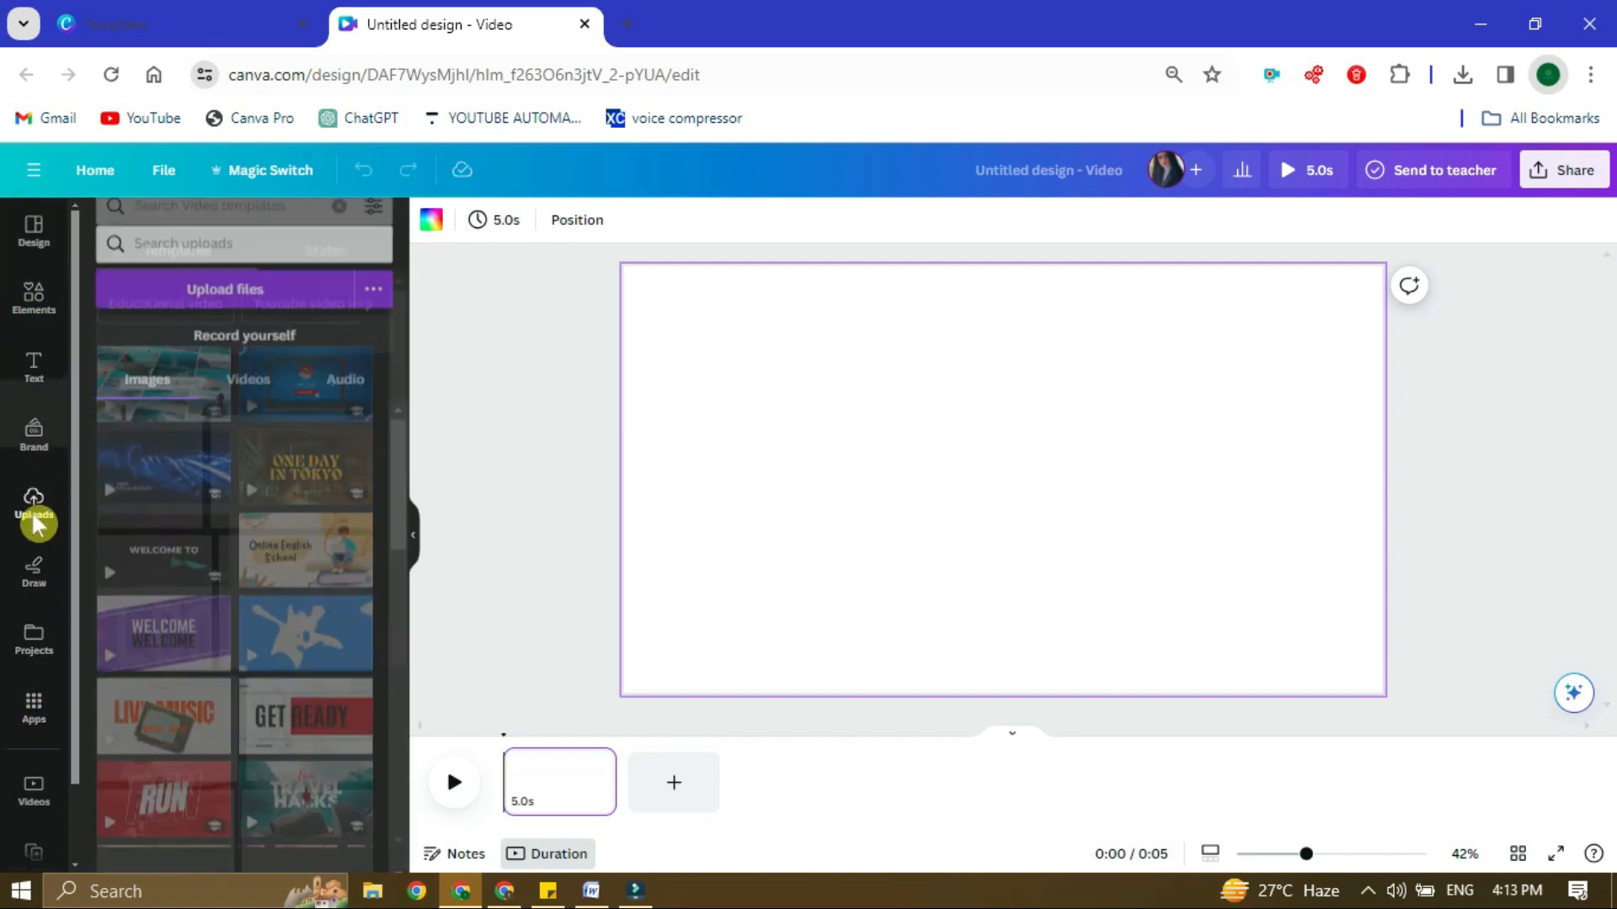
pyautogui.click(284, 283)
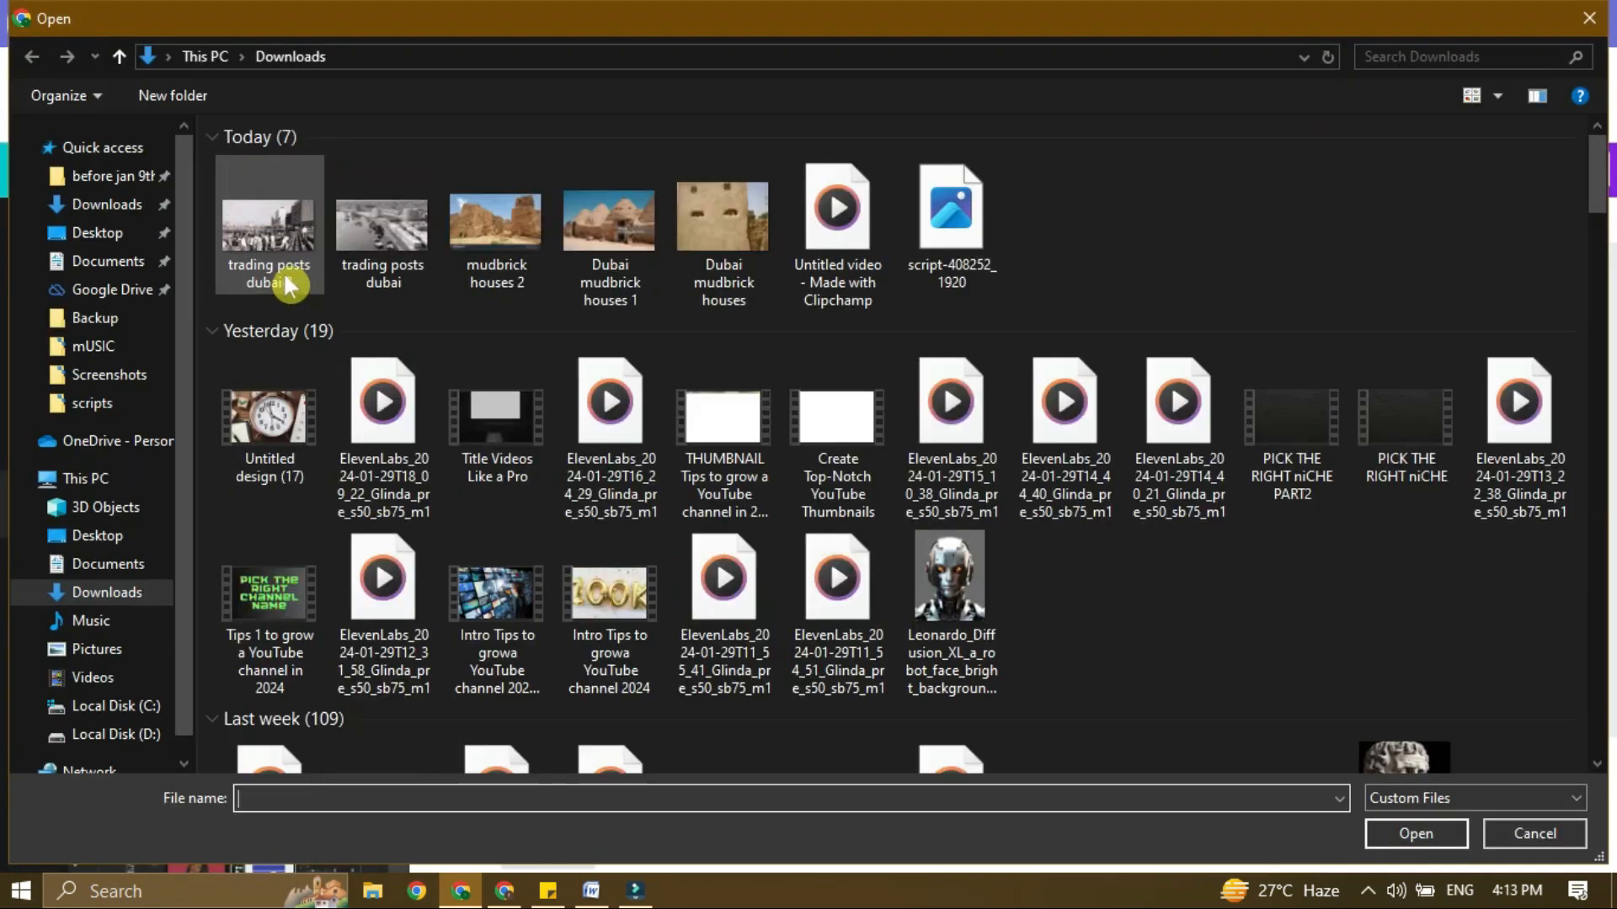
pyautogui.click(685, 233)
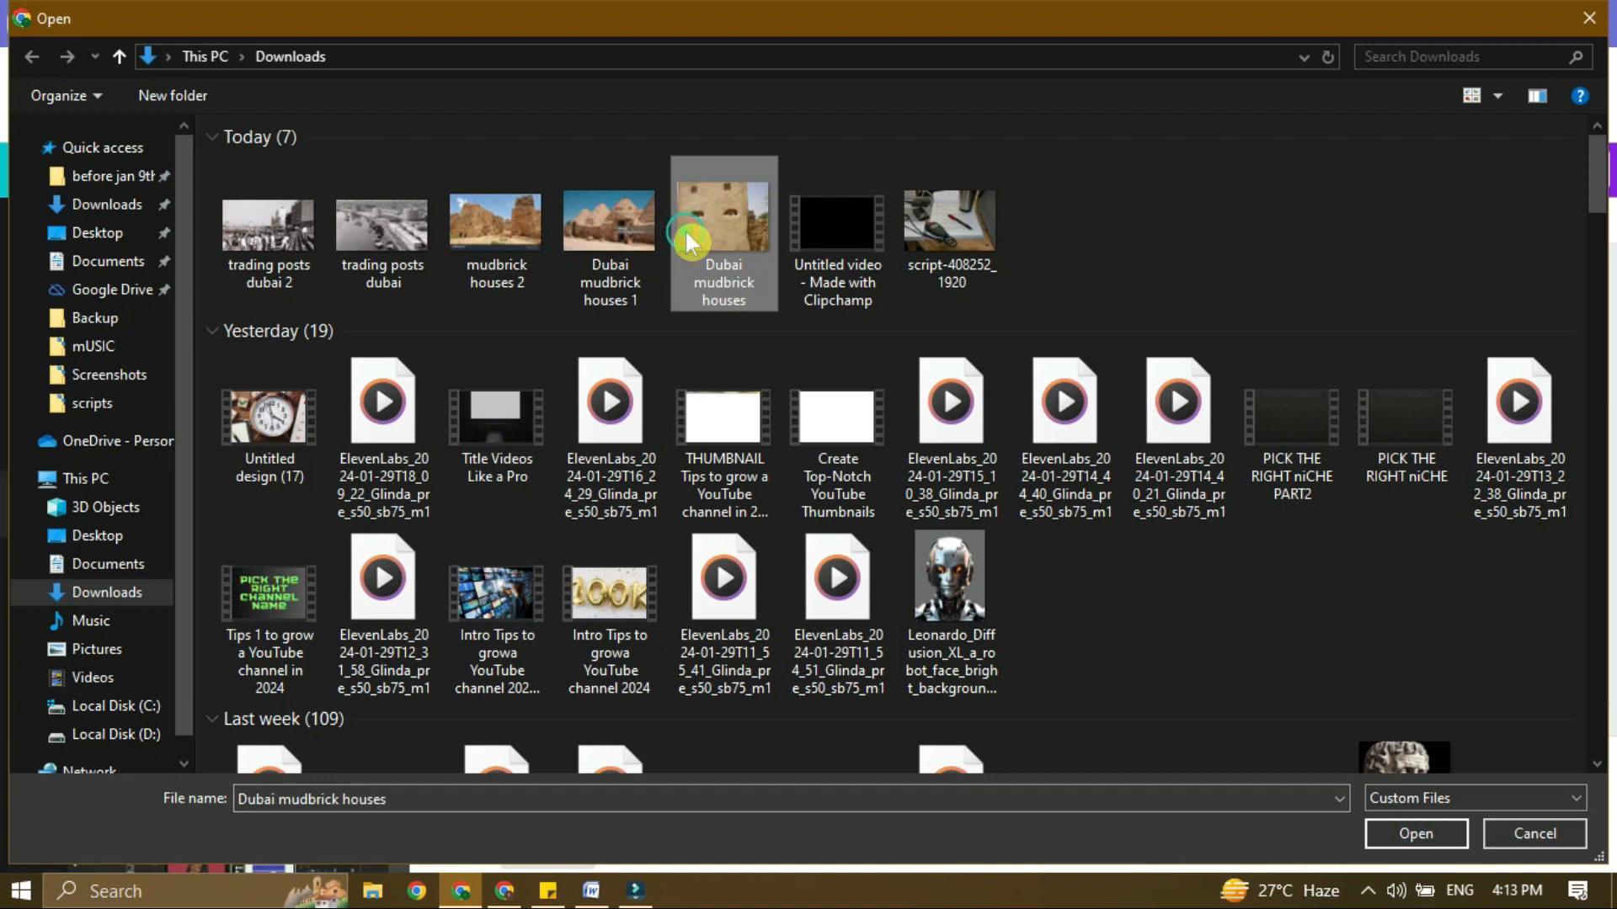
pyautogui.keyDown('ctrl'); pyautogui.click(612, 224); pyautogui.keyUp('ctrl')
pyautogui.keyDown('ctrl'); pyautogui.click(502, 236); pyautogui.keyUp('ctrl')
pyautogui.keyDown('ctrl'); pyautogui.click(414, 240); pyautogui.keyUp('ctrl')
pyautogui.keyDown('ctrl'); pyautogui.click(312, 242); pyautogui.keyUp('ctrl')
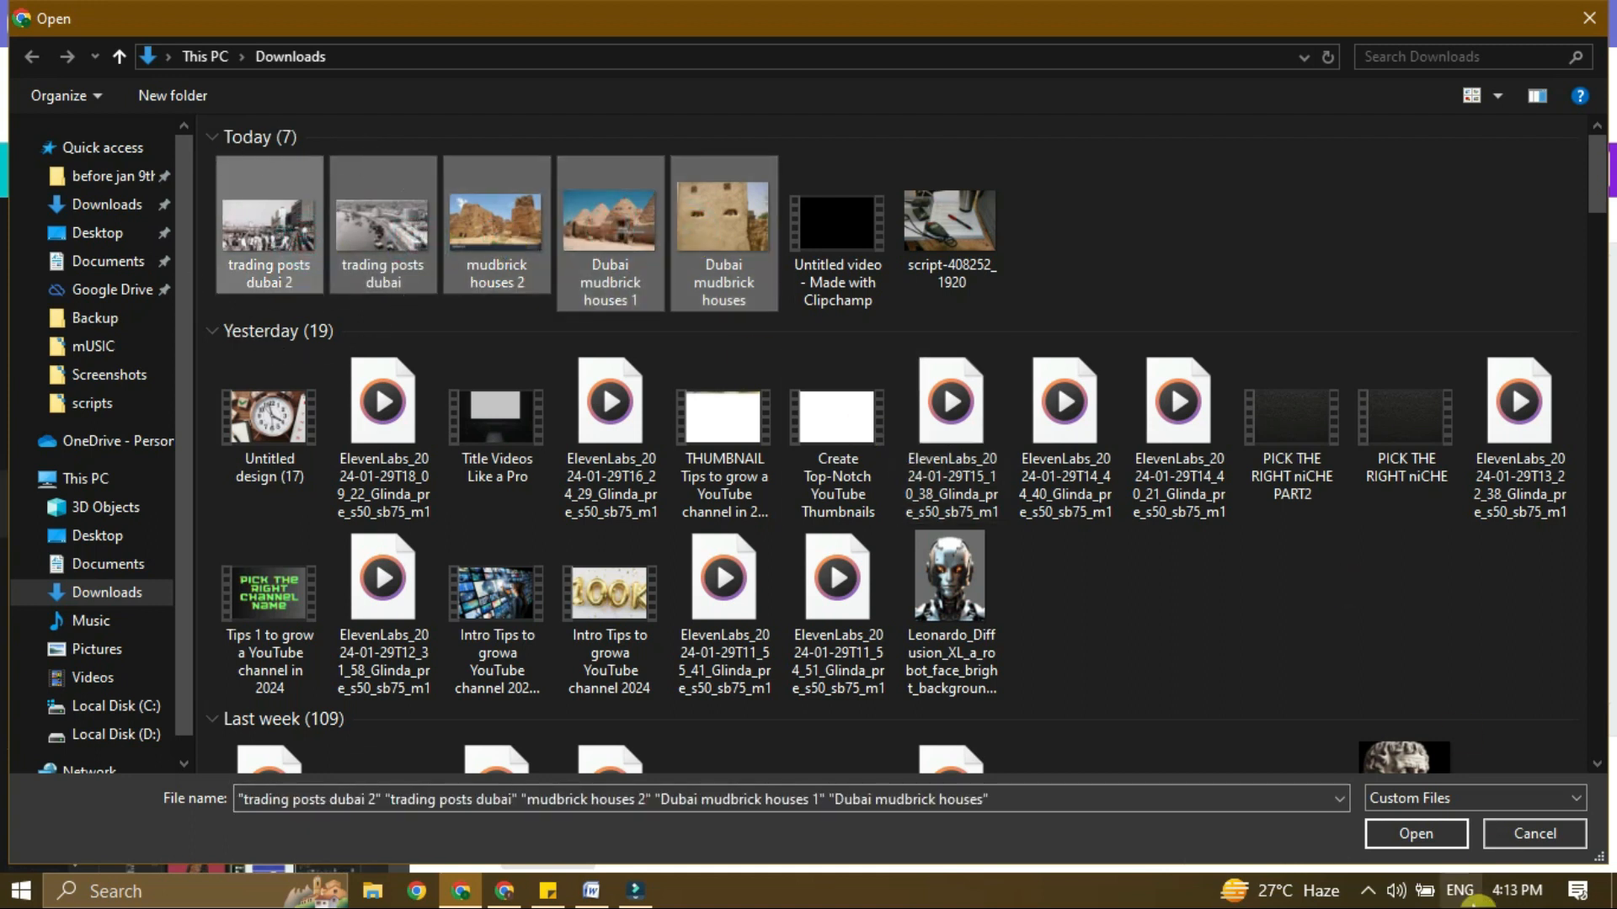
pyautogui.click(1416, 834)
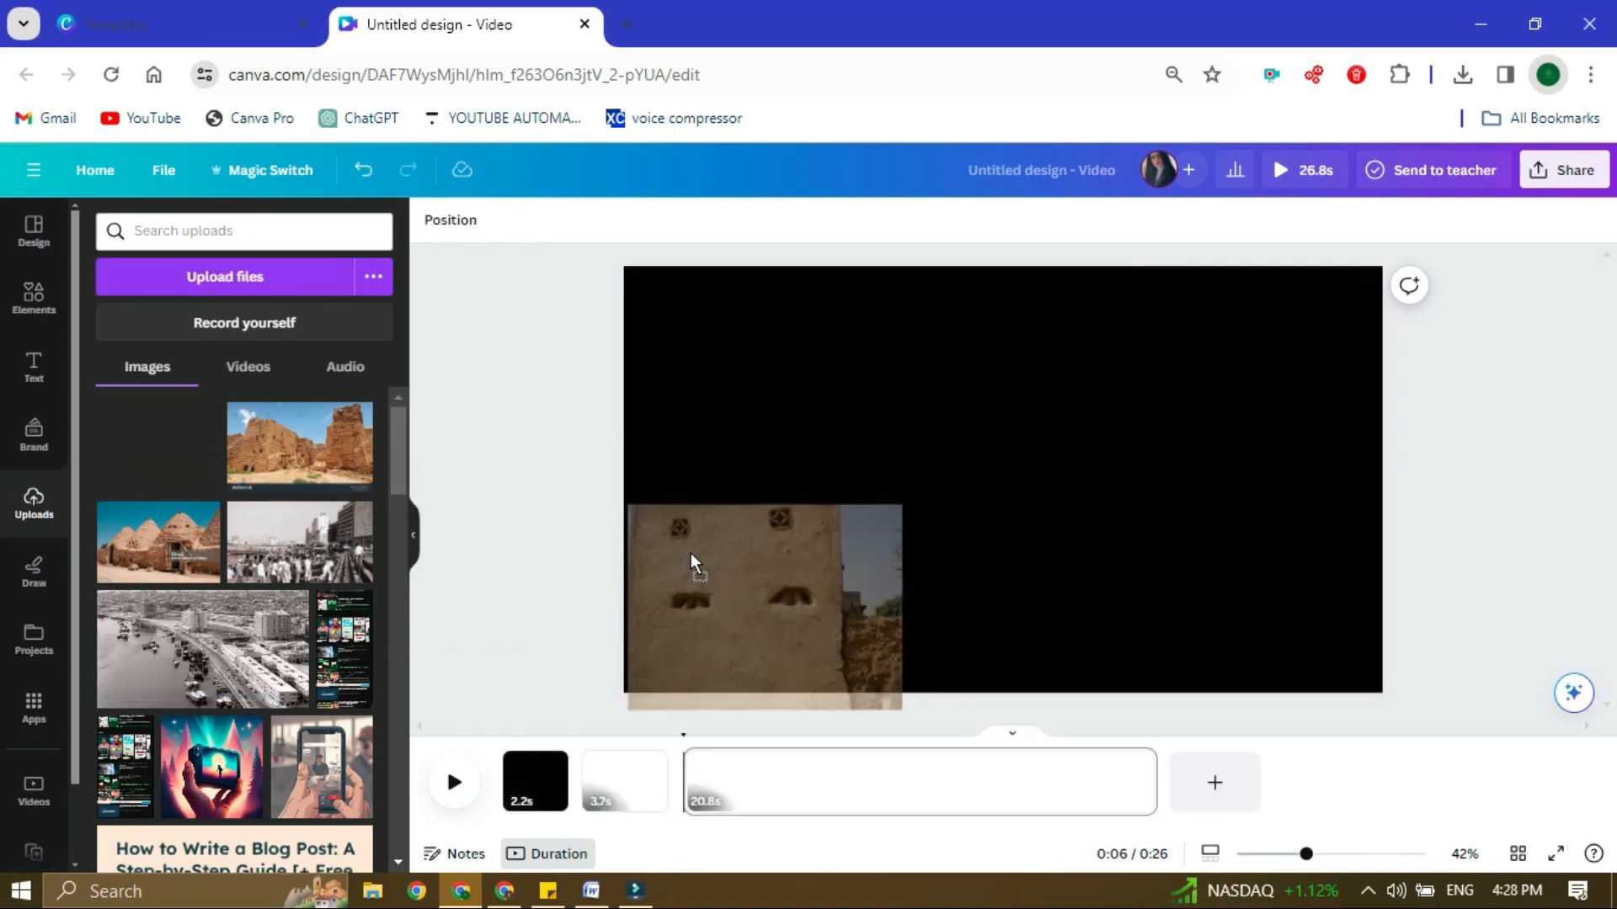
# Put the mudbrick wall image on the first page in place of its black clip.
pyautogui.moveTo(693, 559); pyautogui.dragTo(556, 779)
pyautogui.click(951, 539)
pyautogui.rightClick(952, 539)
pyautogui.click(1072, 804)
# Enlarge the mudbrick wall image to cover the page, show its timing and shorten it to 1.5 s.
pyautogui.moveTo(812, 649); pyautogui.dragTo(649, 693)
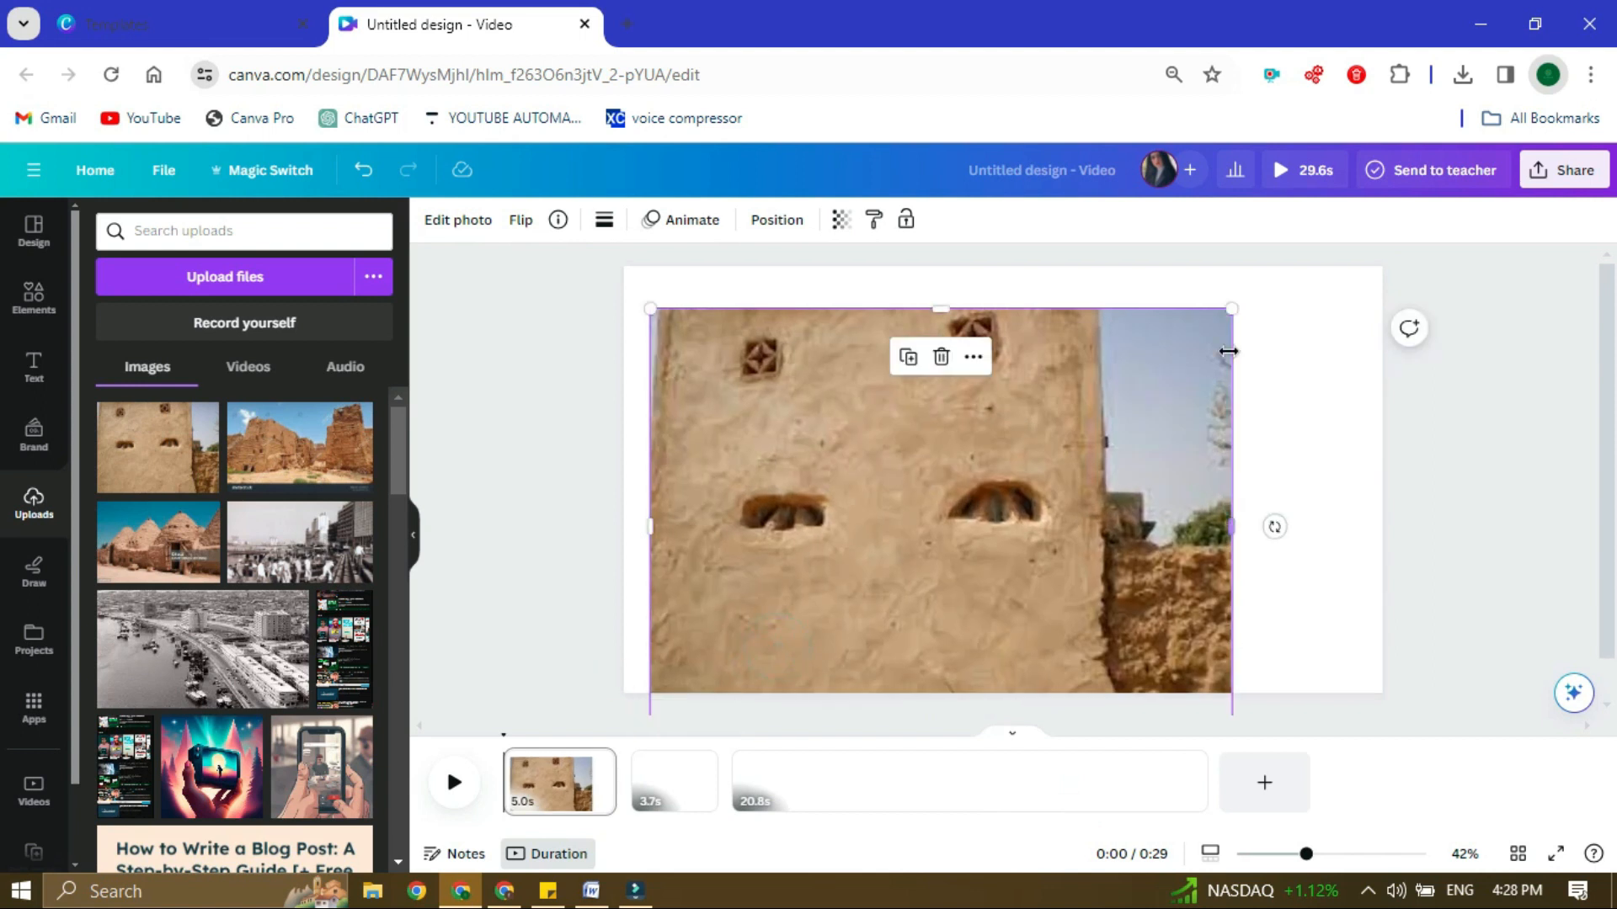
pyautogui.moveTo(1232, 312); pyautogui.dragTo(1408, 249)
pyautogui.moveTo(653, 469); pyautogui.dragTo(615, 469)
pyautogui.rightClick(895, 459)
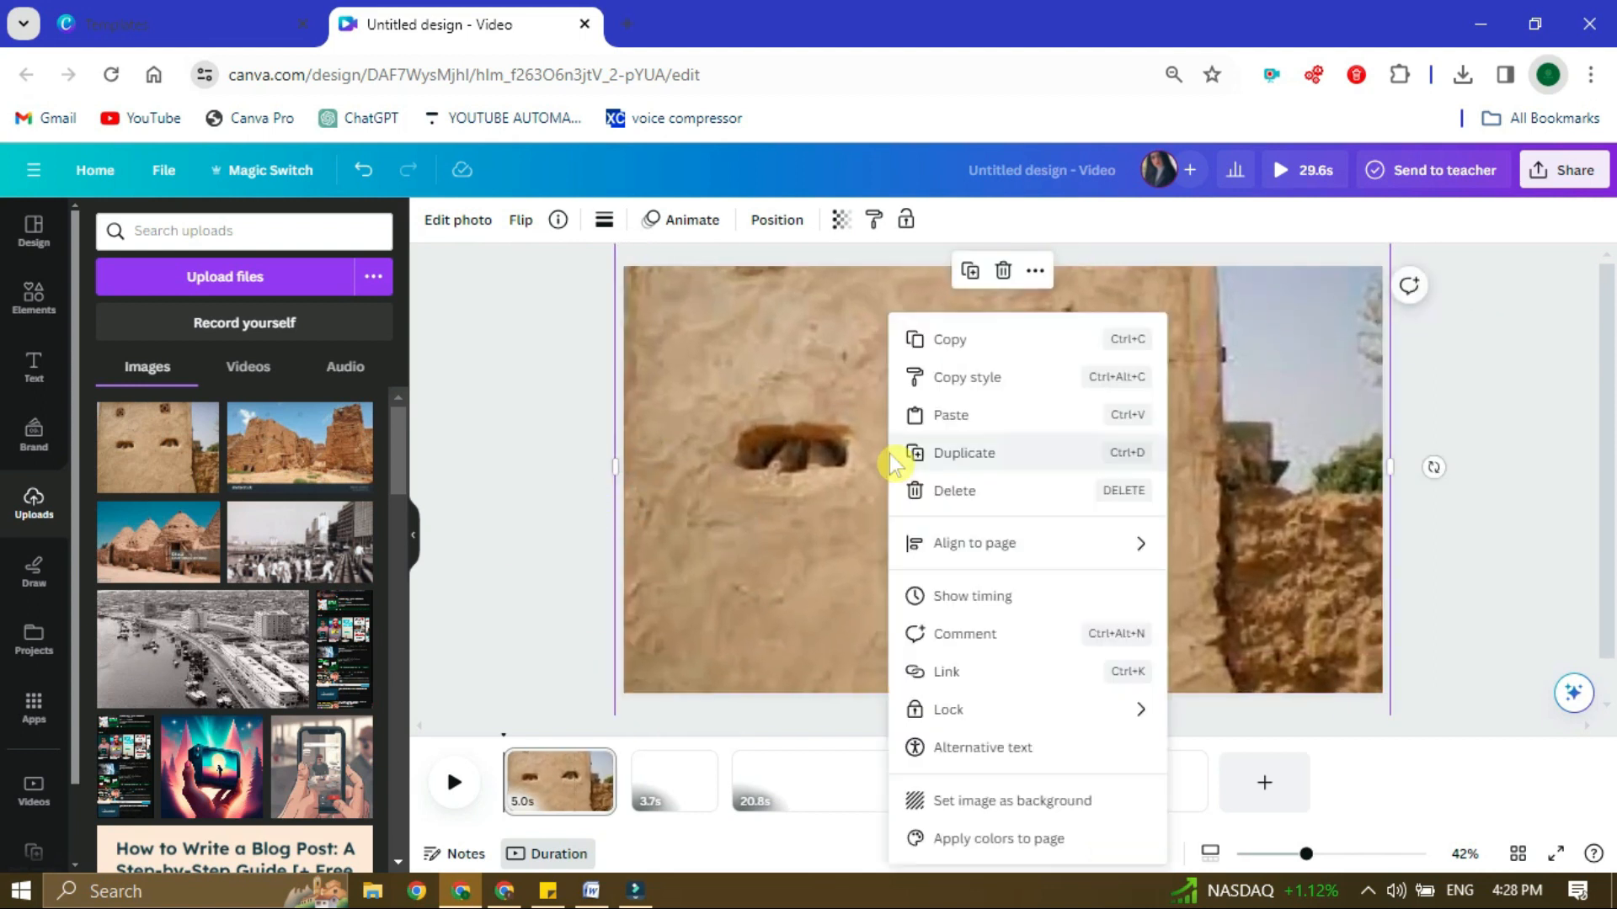
pyautogui.click(1008, 598)
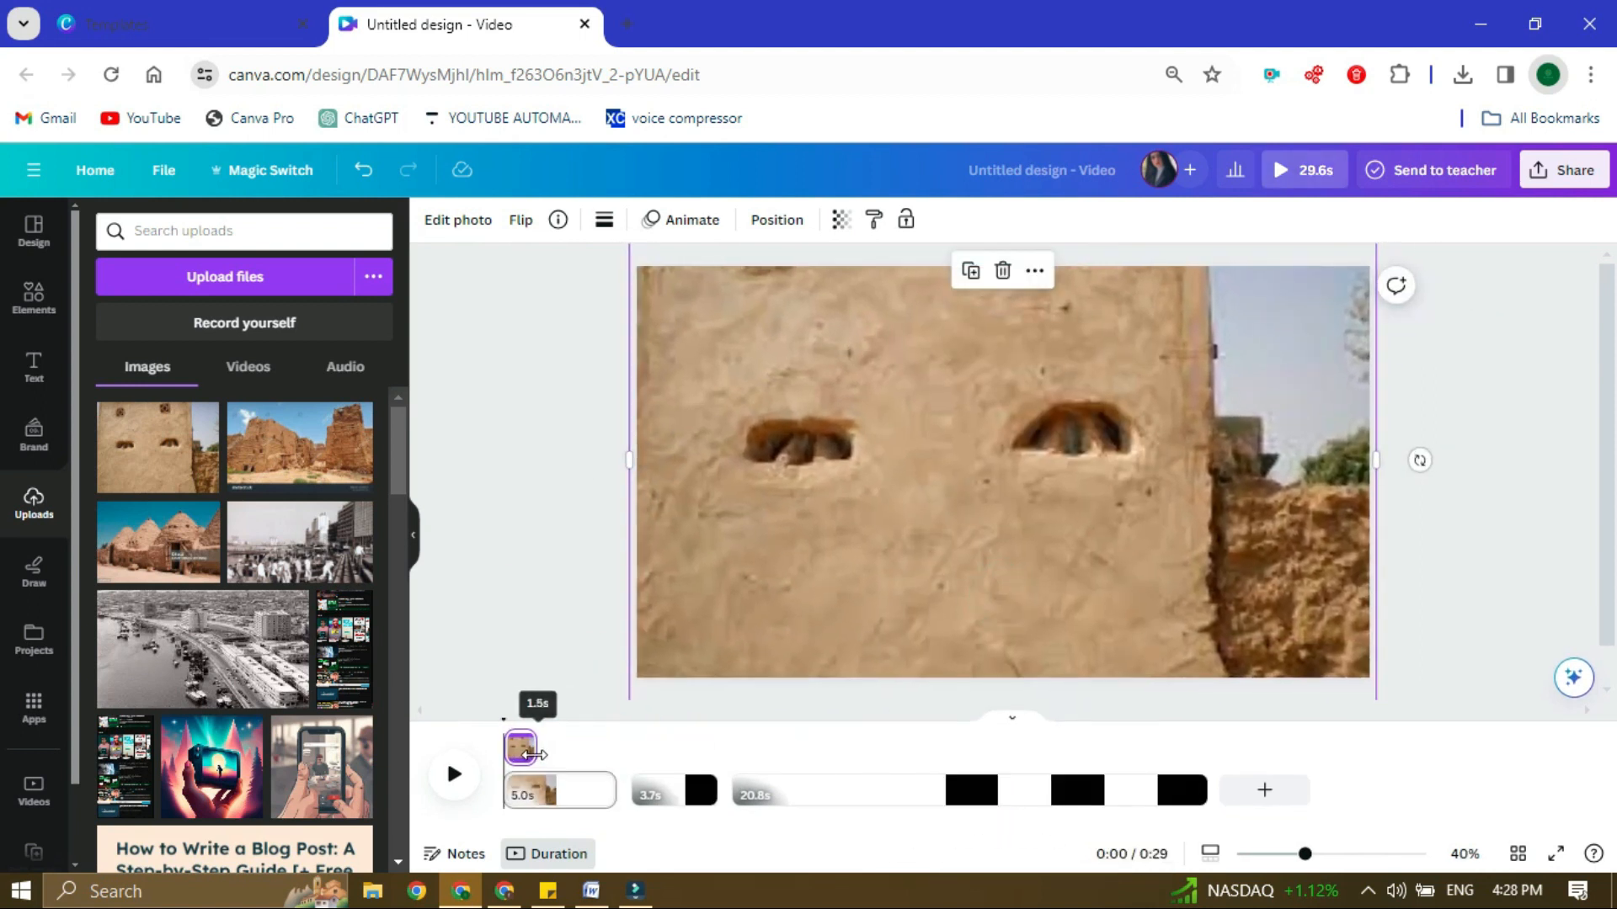
# Add the ruined mudbrick buildings image to the first page, timed right after the wall image, and enlarge it to fill the page.
pyautogui.moveTo(365, 460); pyautogui.dragTo(868, 412)
pyautogui.moveTo(507, 747); pyautogui.dragTo(542, 746)
pyautogui.moveTo(793, 555); pyautogui.dragTo(619, 664)
pyautogui.moveTo(1104, 664); pyautogui.dragTo(1326, 659)
pyautogui.moveTo(1254, 361); pyautogui.dragTo(1411, 262)
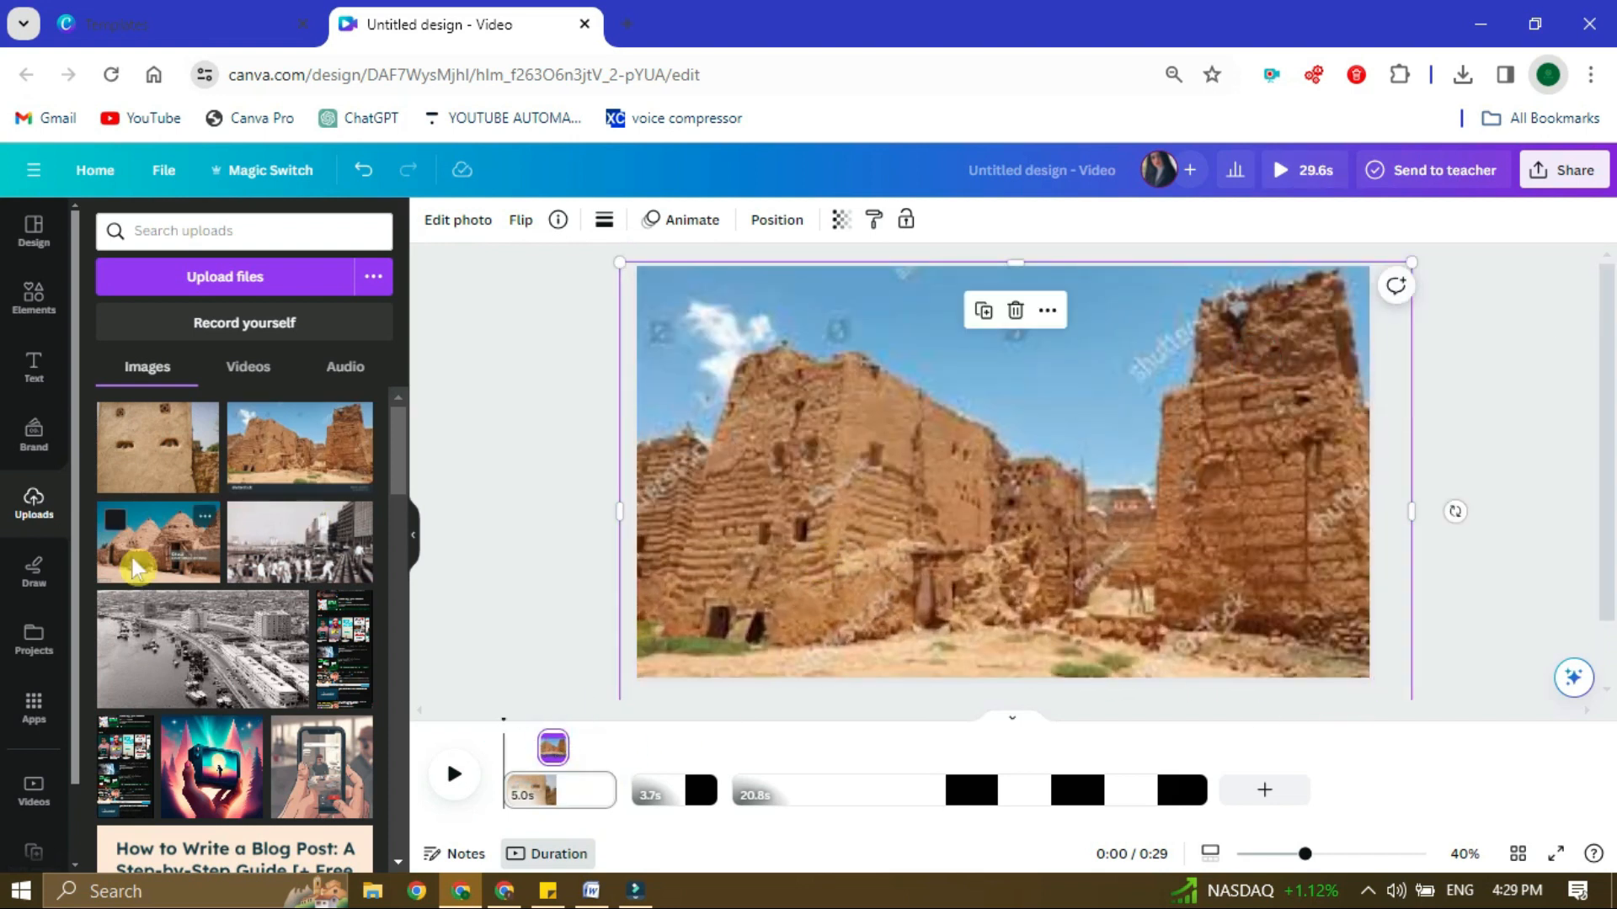
# Add the domed mudbrick houses image after the second image on the first page, then enlarge and position it to cover the page.
pyautogui.moveTo(173, 556); pyautogui.dragTo(935, 432)
pyautogui.moveTo(507, 747); pyautogui.dragTo(572, 758)
pyautogui.moveTo(868, 578); pyautogui.dragTo(418, 643)
pyautogui.moveTo(1163, 381); pyautogui.dragTo(1482, 240)
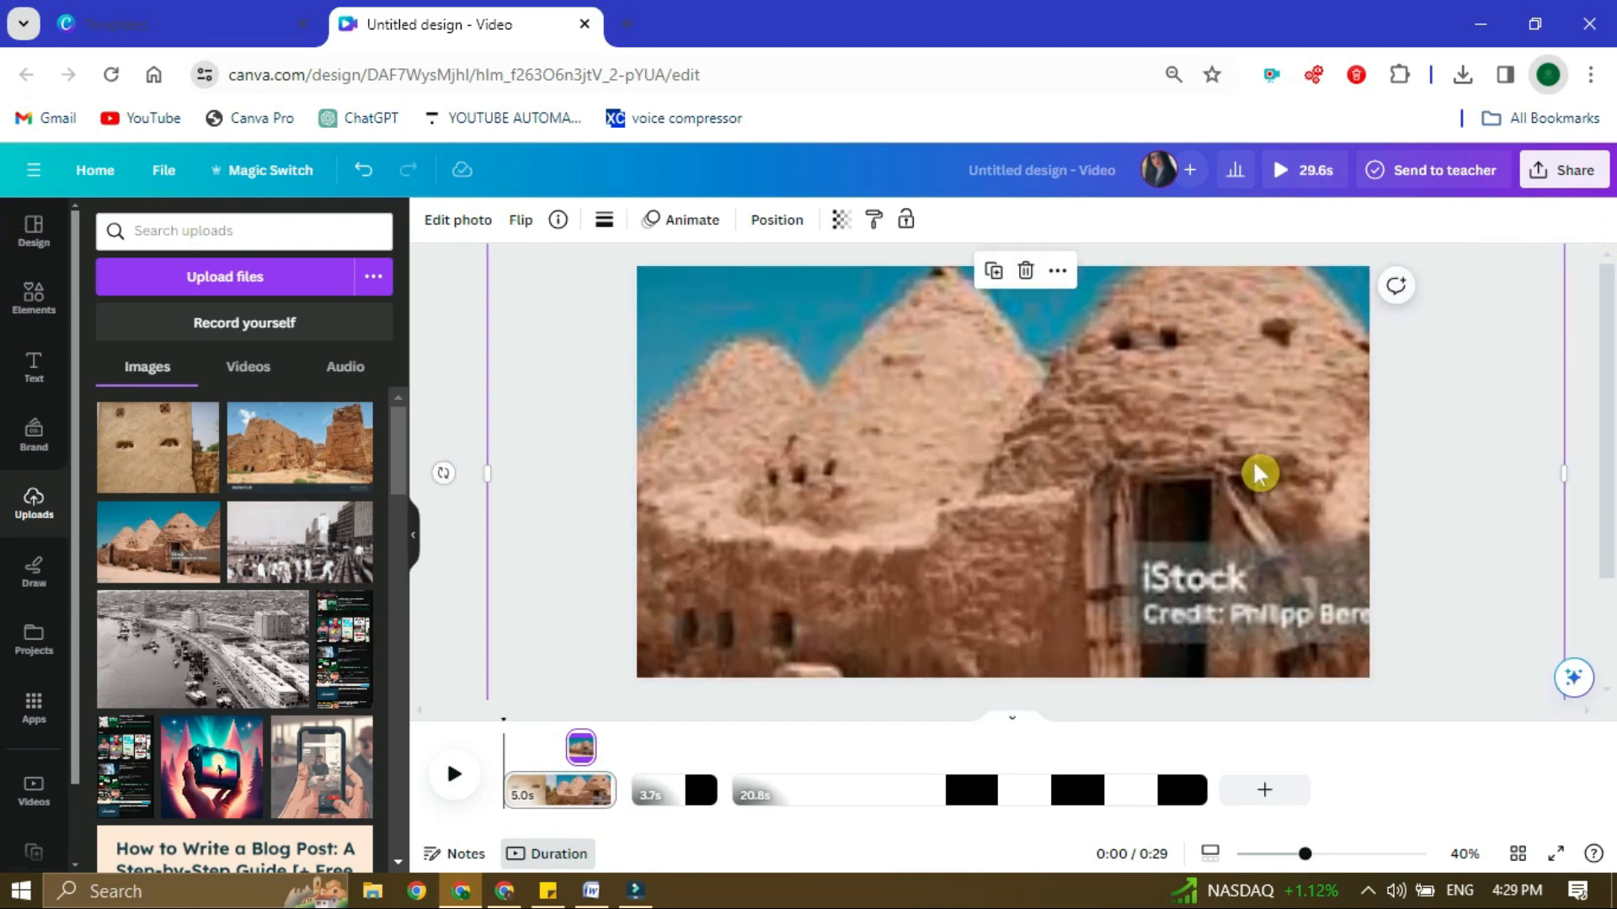
pyautogui.moveTo(1338, 435); pyautogui.dragTo(1498, 542)
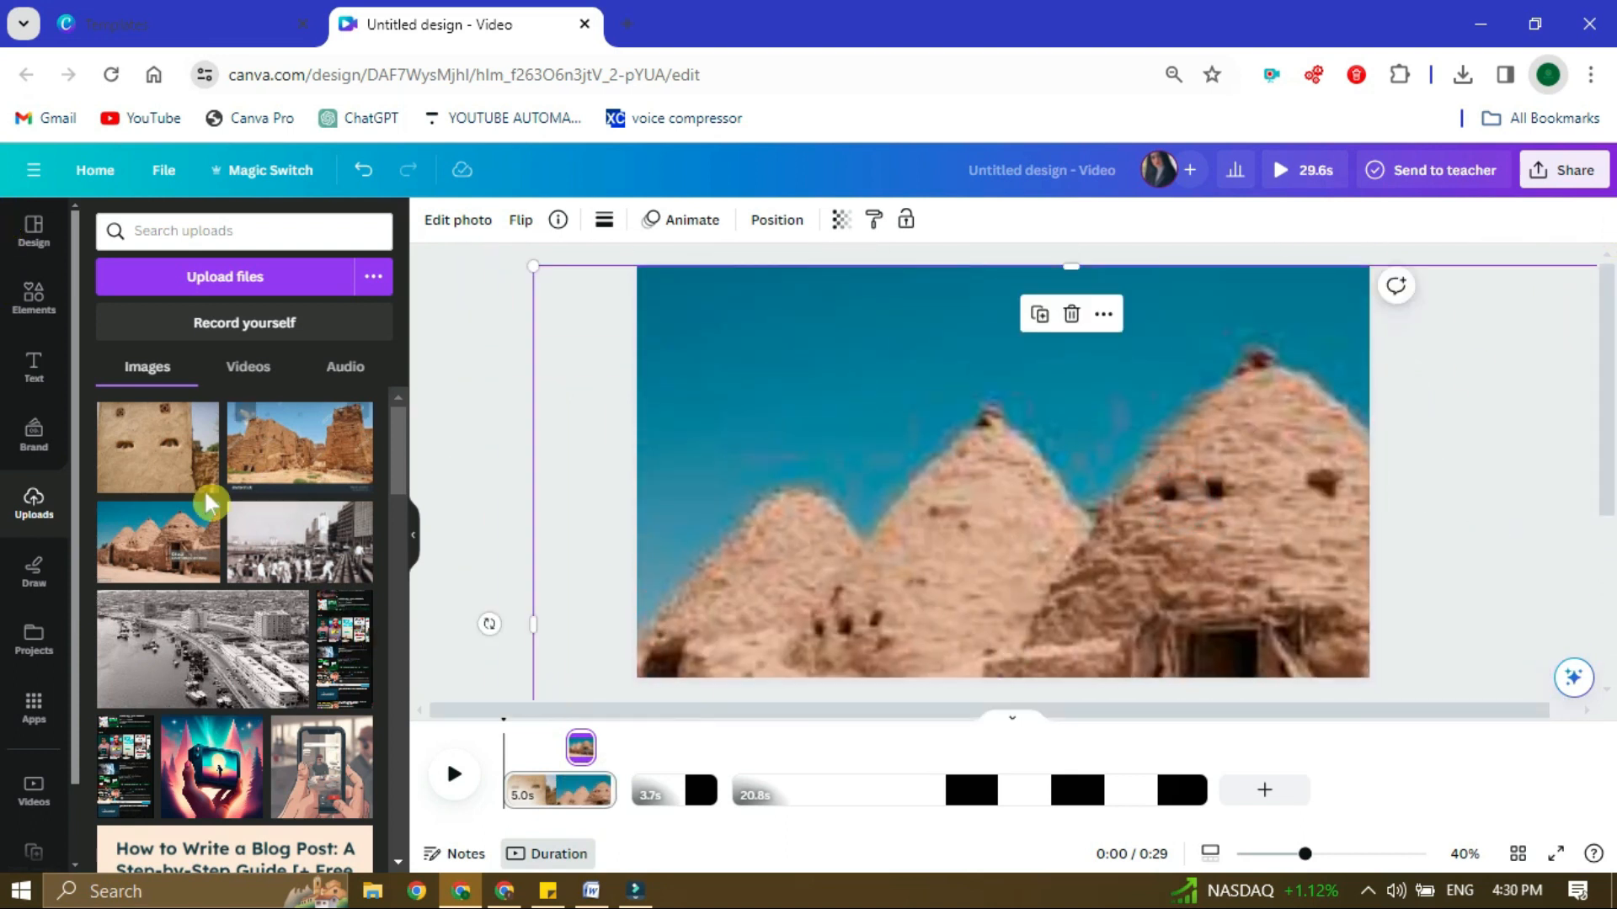
# Play the first page to check the sequence of mudbrick images.
pyautogui.click(454, 774)
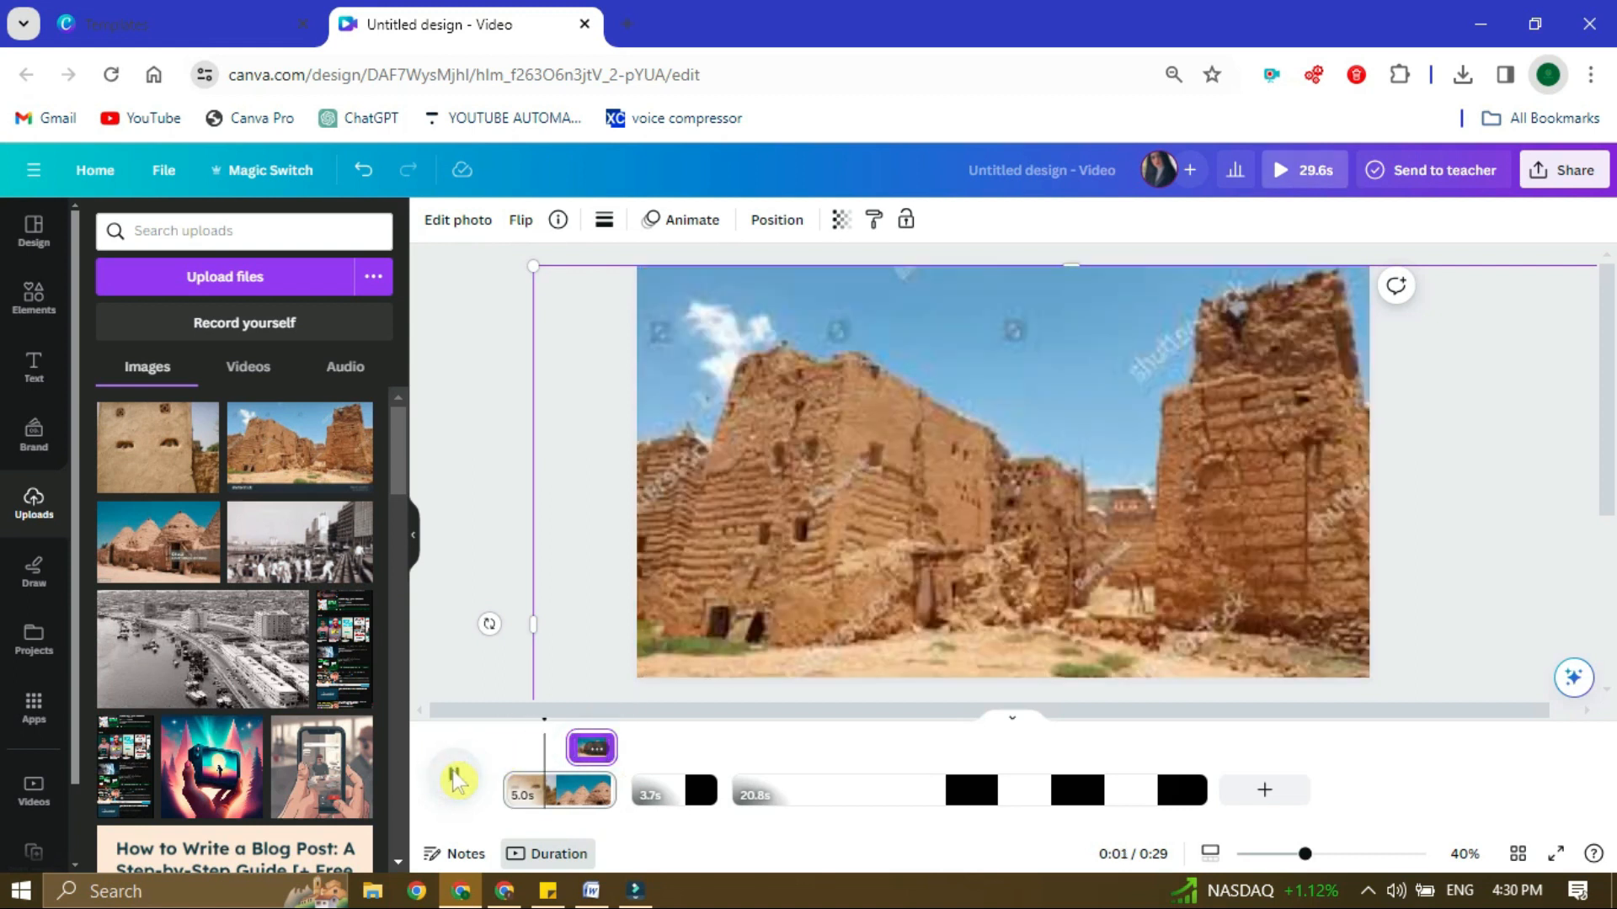
pyautogui.click(452, 779)
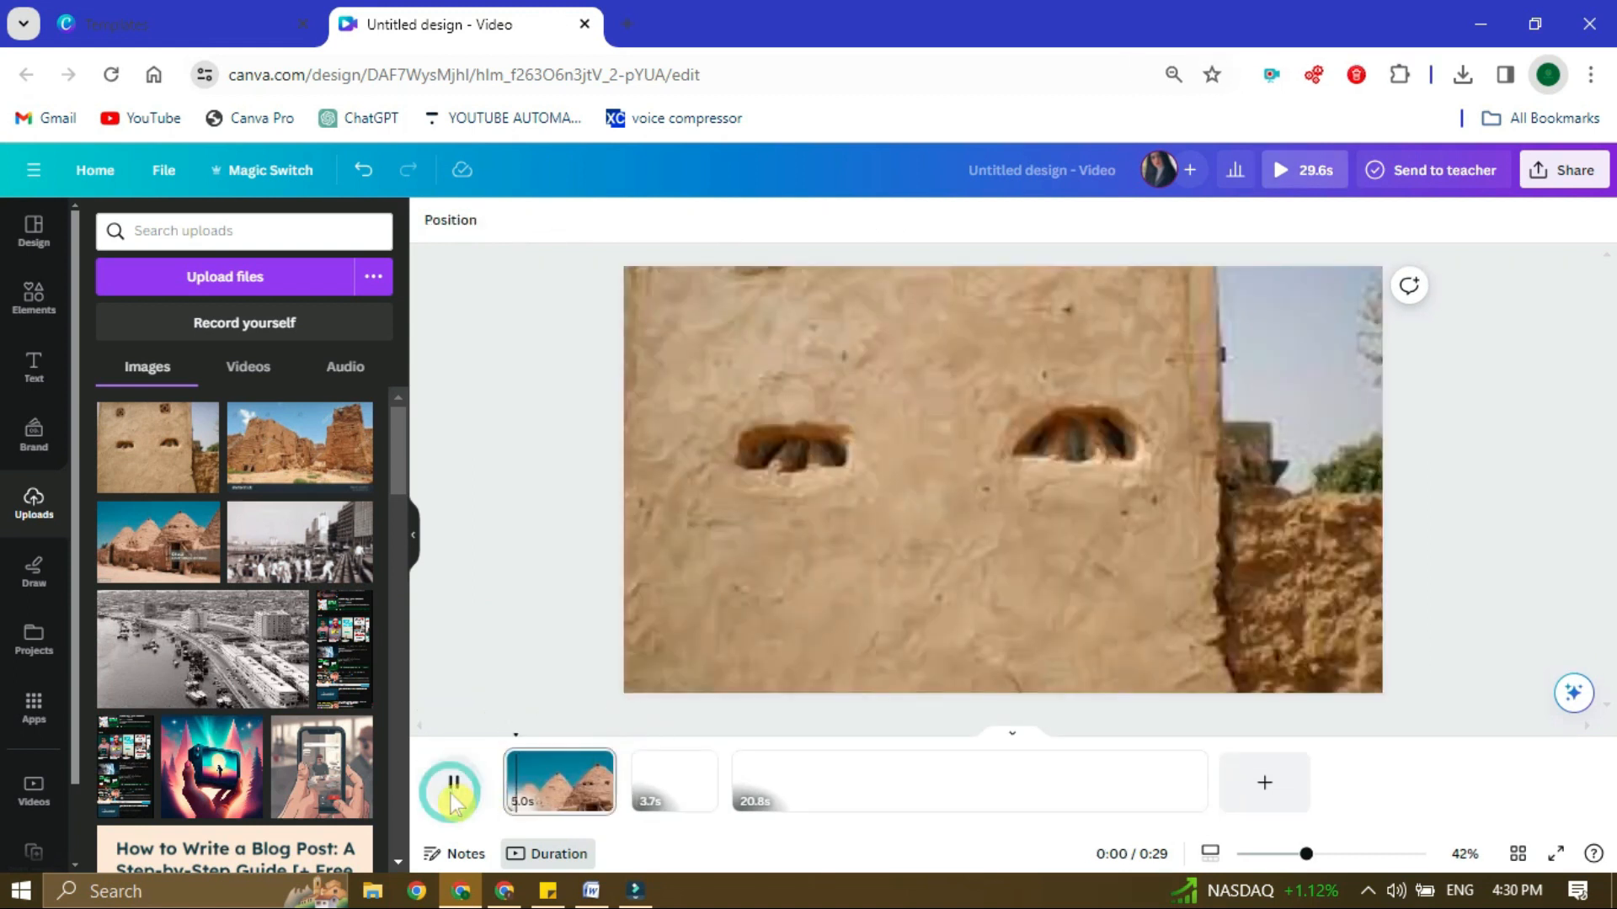
pyautogui.click(452, 781)
# Apply the Scrapbook photo animation to the mudbrick wall image on the first page, animating it on both enter and exit.
pyautogui.click(559, 782)
pyautogui.click(510, 219)
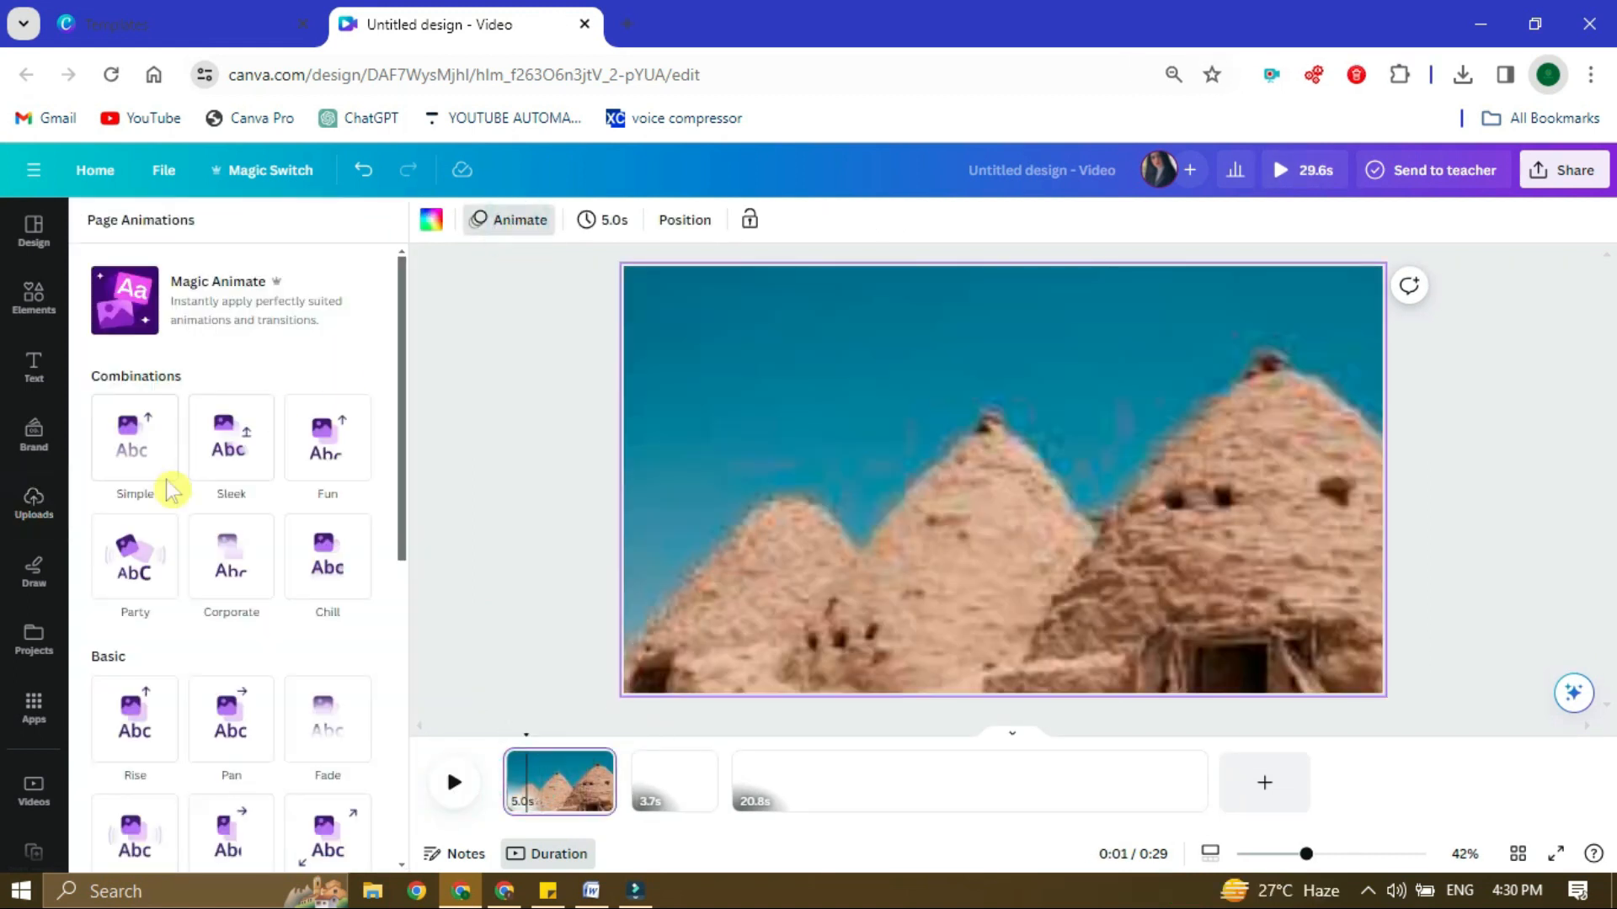
pyautogui.moveTo(526, 735)
pyautogui.mouseDown()
pyautogui.moveTo(543, 731)
pyautogui.moveTo(547, 755)
pyautogui.mouseUp()
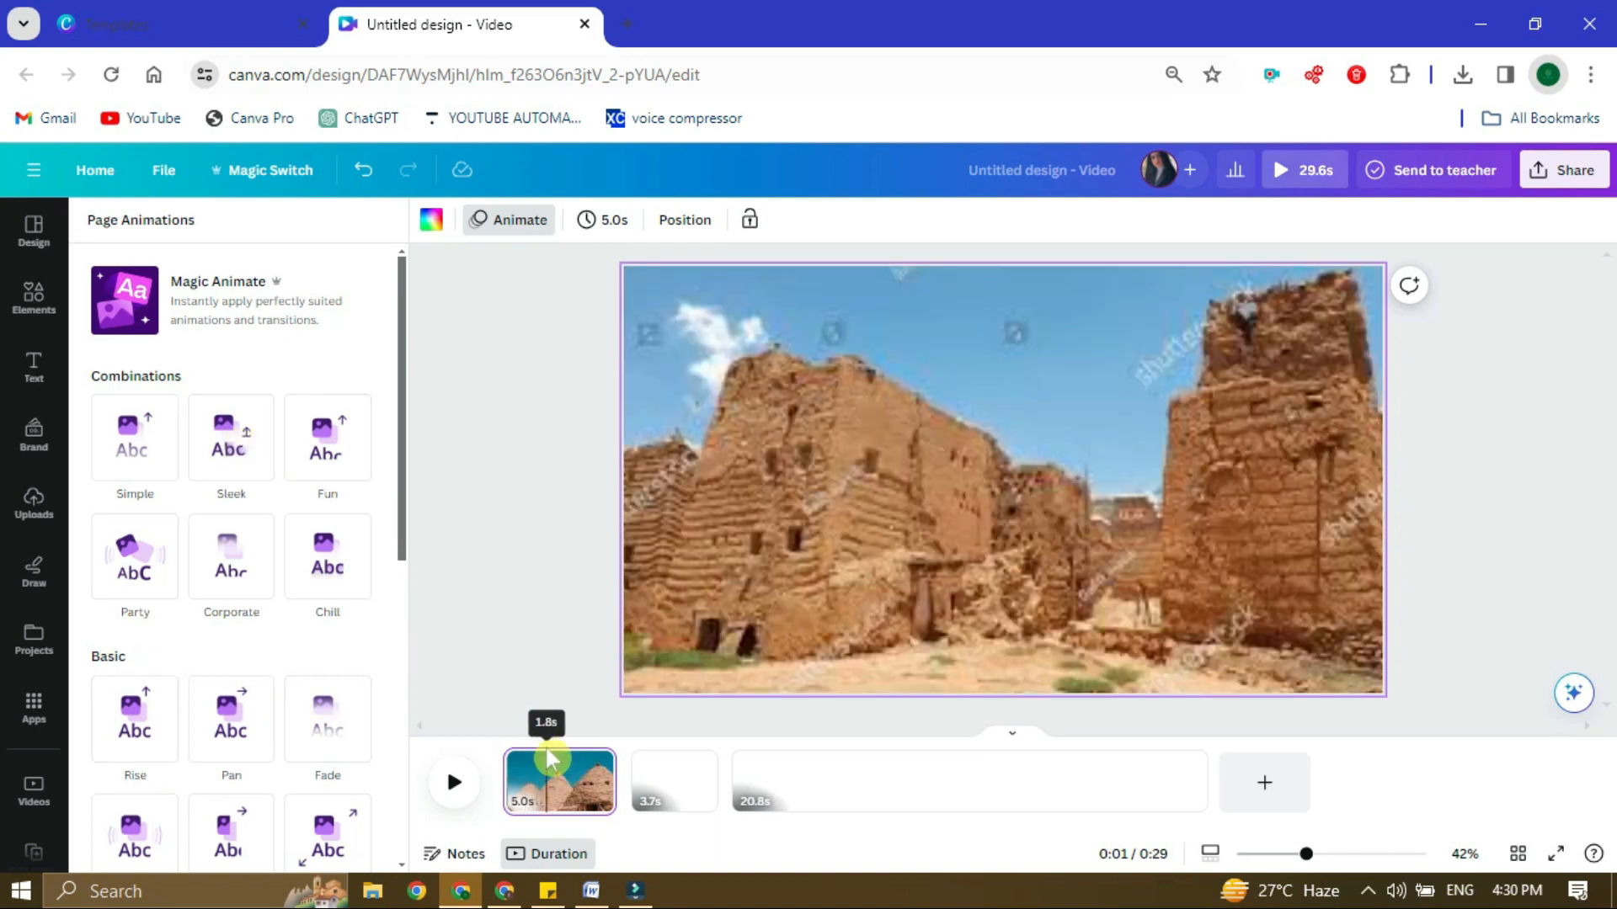
pyautogui.click(750, 556)
pyautogui.scroll(-5, 286, 489)
pyautogui.click(361, 518)
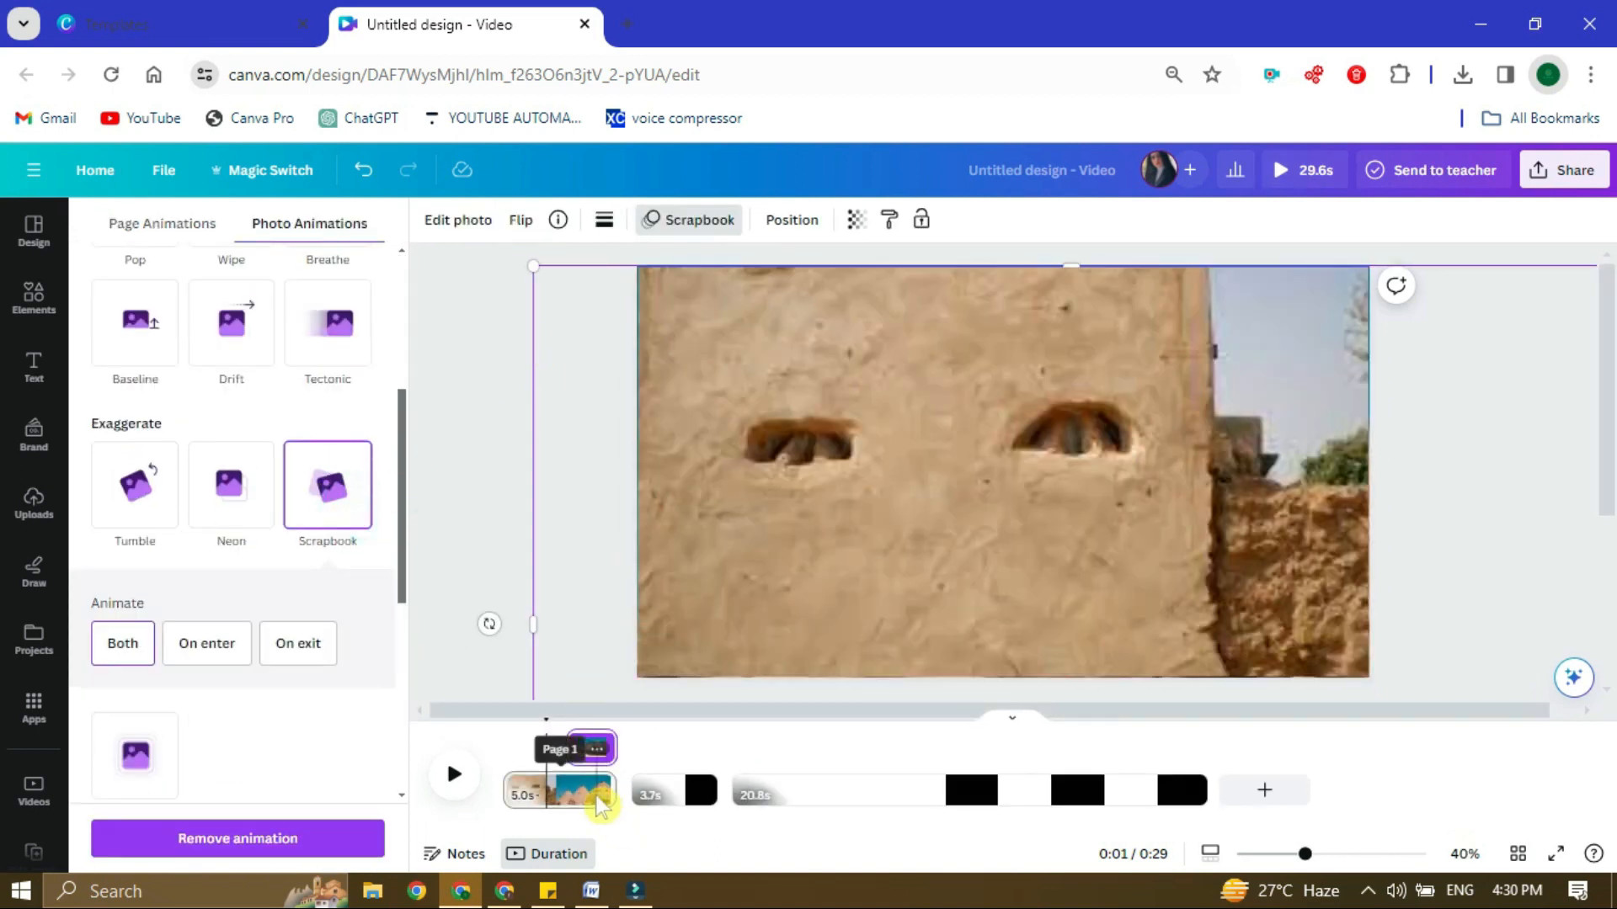
# Run Magic Animate on the first page and choose one of the suggested animation styles.
pyautogui.click(594, 791)
pyautogui.click(298, 317)
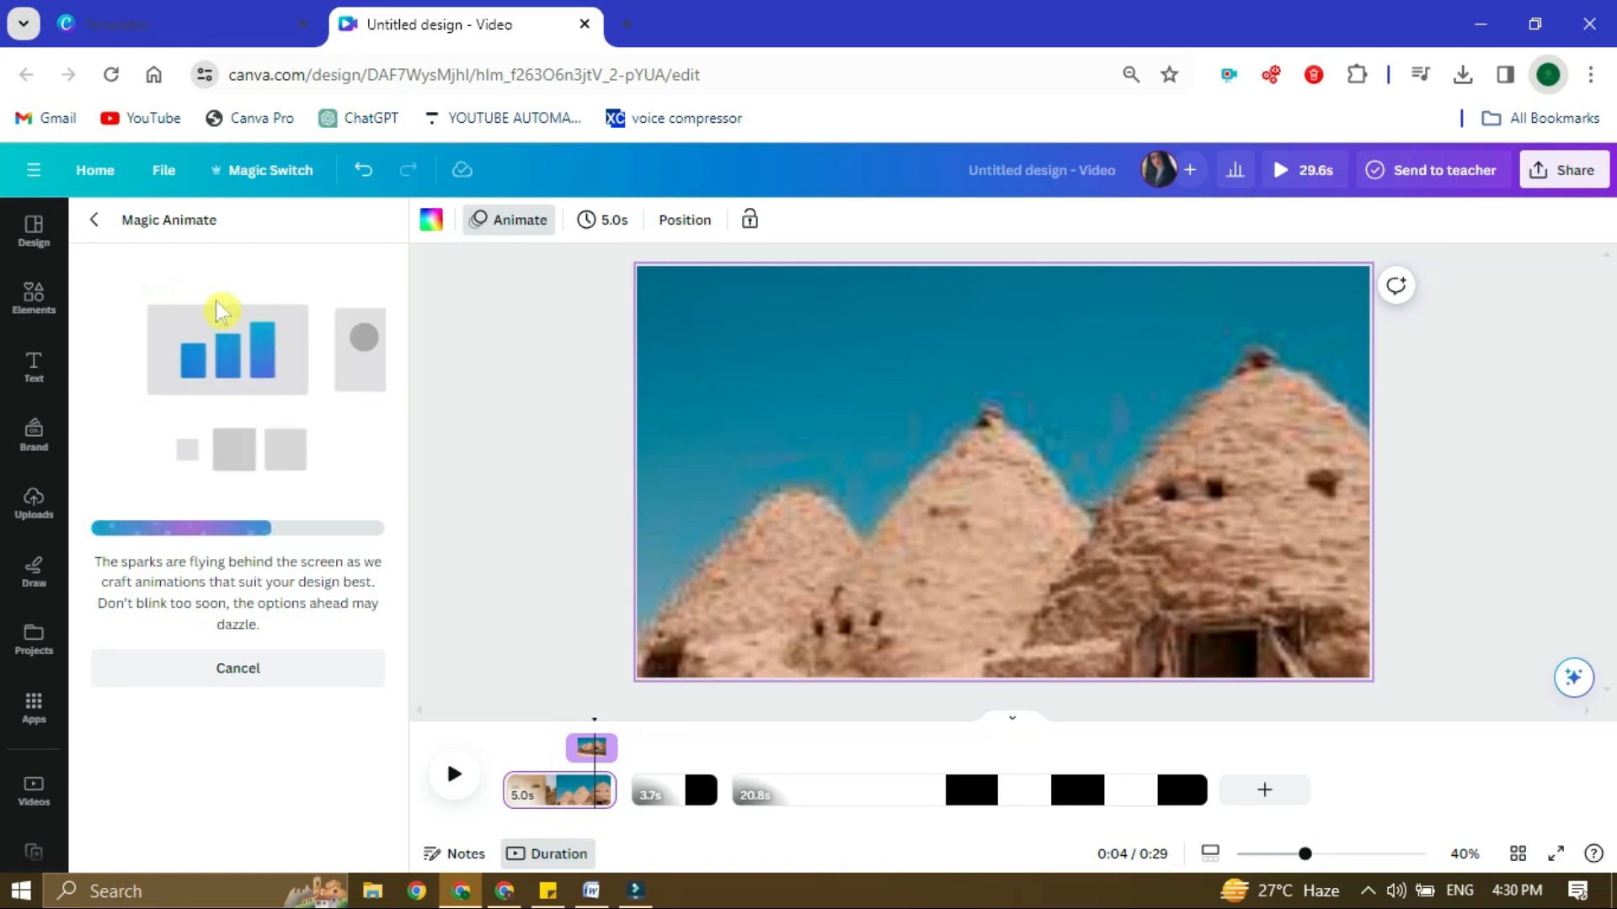
pyautogui.click(135, 497)
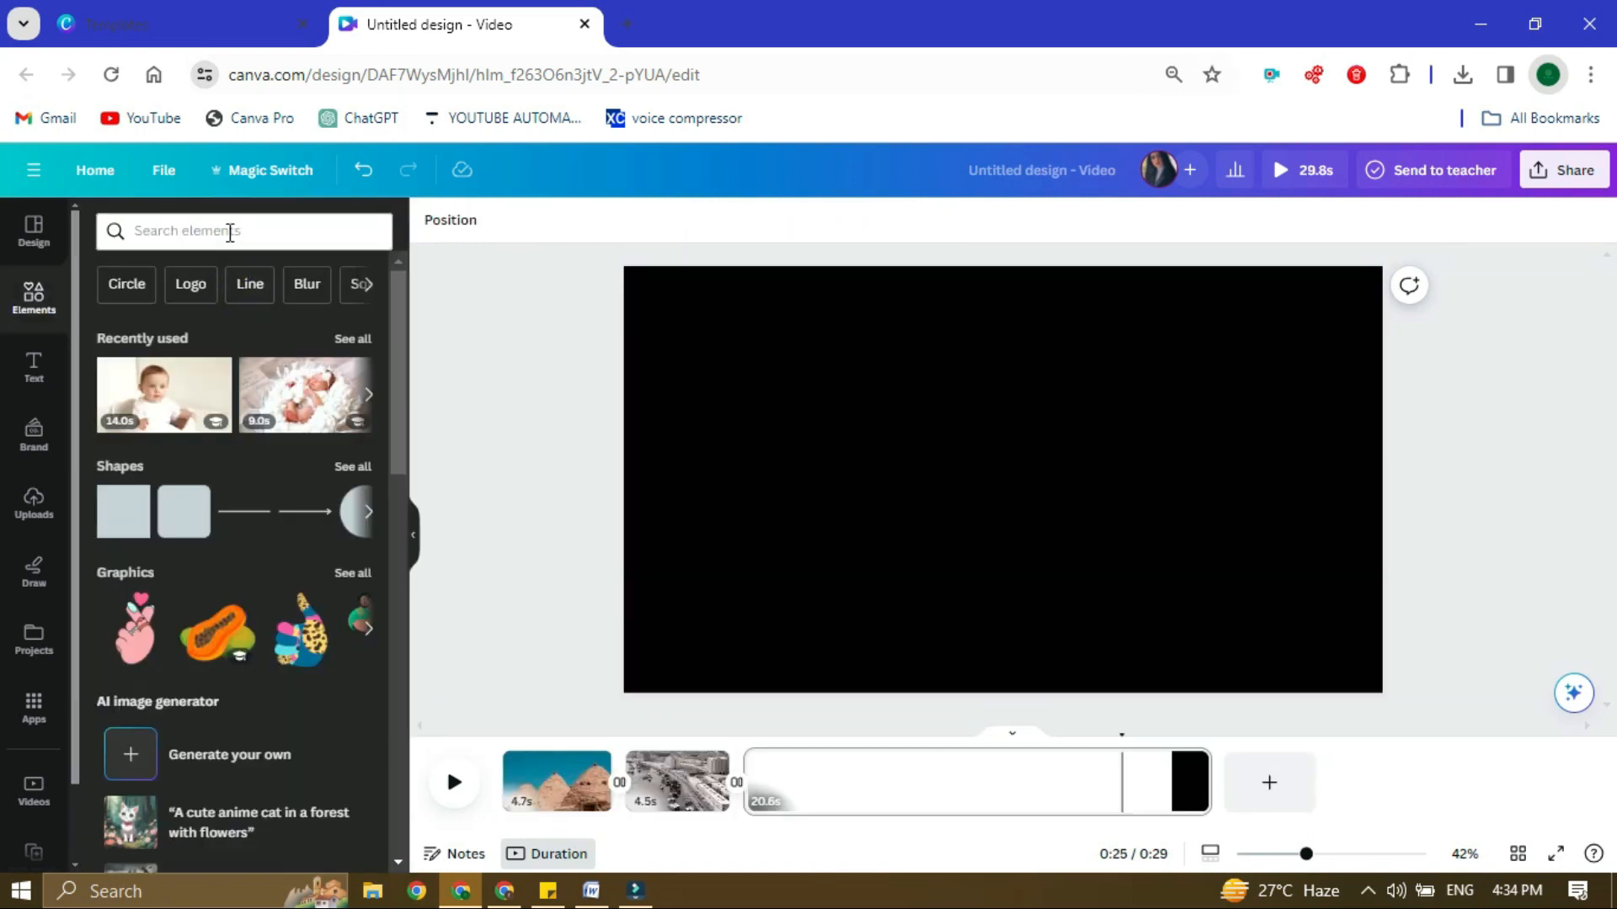
# Search the elements library for "Dubai" and narrow the results to photos.
pyautogui.click(230, 230)
pyautogui.write('Dubai')
pyautogui.press('Down')
pyautogui.press('Down')
pyautogui.press('Up')
pyautogui.press('Up')
pyautogui.press('Return')
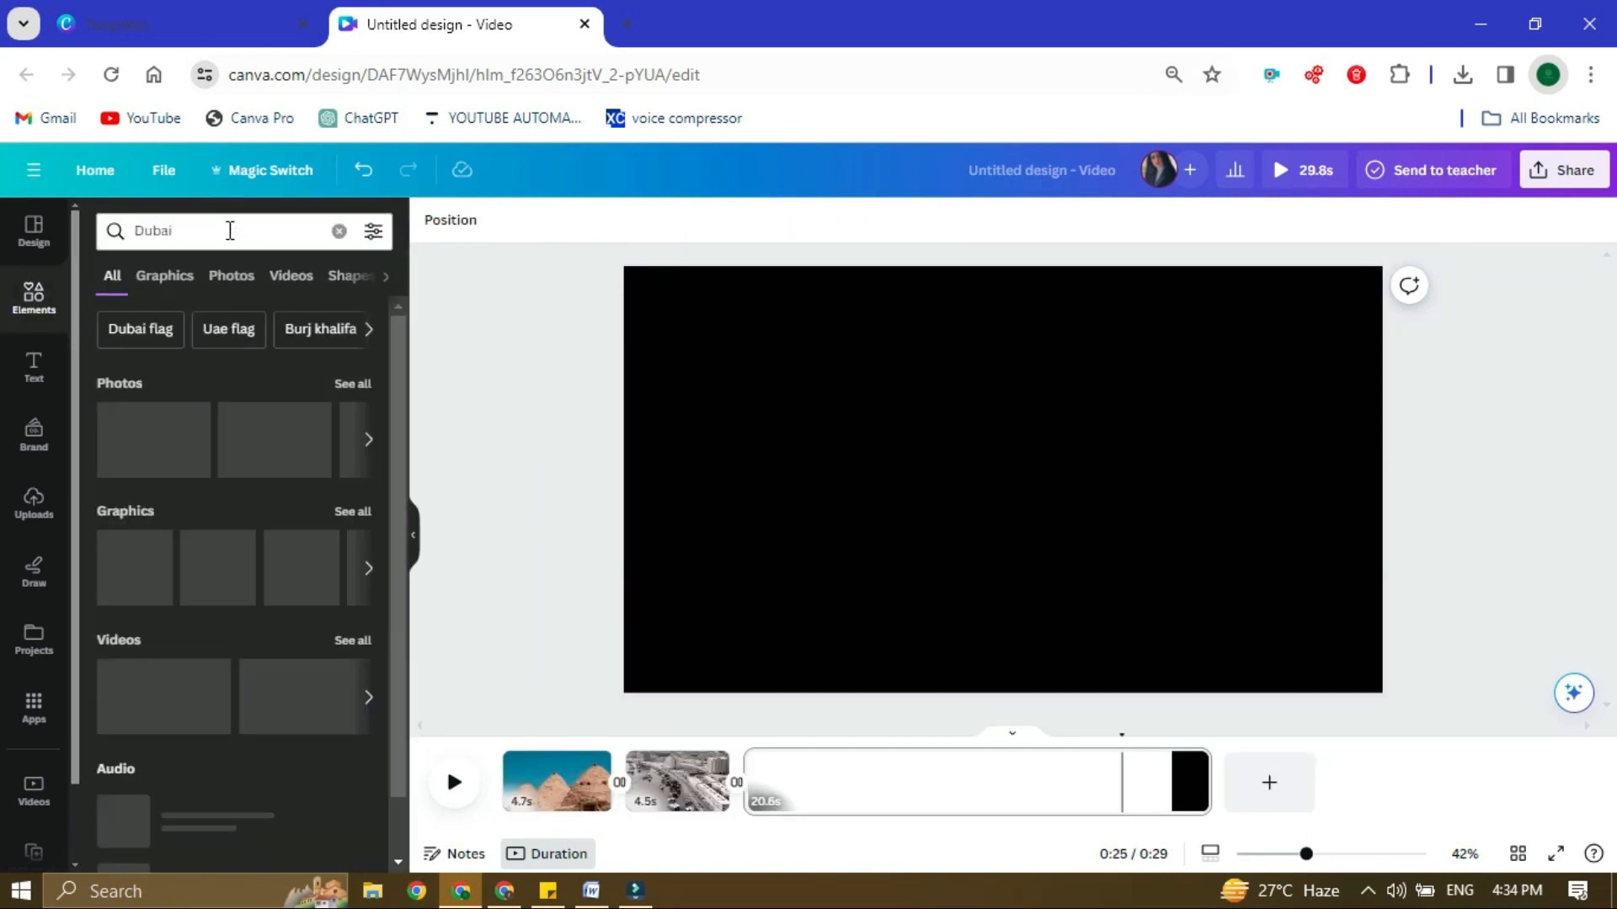
pyautogui.click(231, 282)
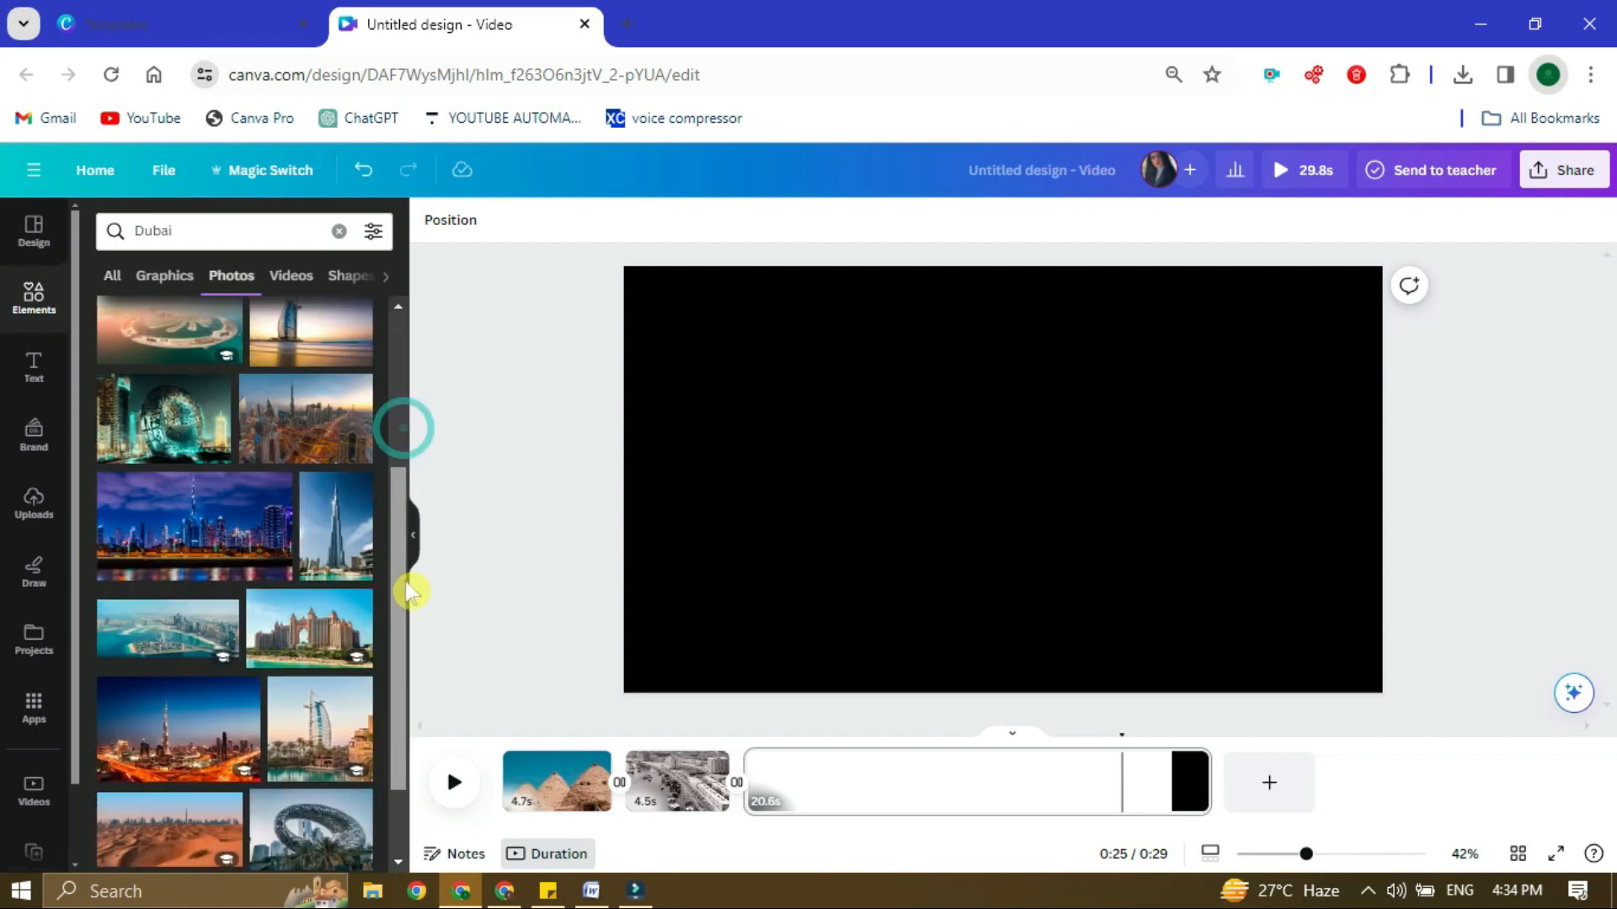
# Place Dubai photos from the search results on the third page of the video.
pyautogui.scroll(-5, 396, 523)
pyautogui.moveTo(311, 779); pyautogui.dragTo(798, 779)
pyautogui.moveTo(343, 482); pyautogui.dragTo(932, 379)
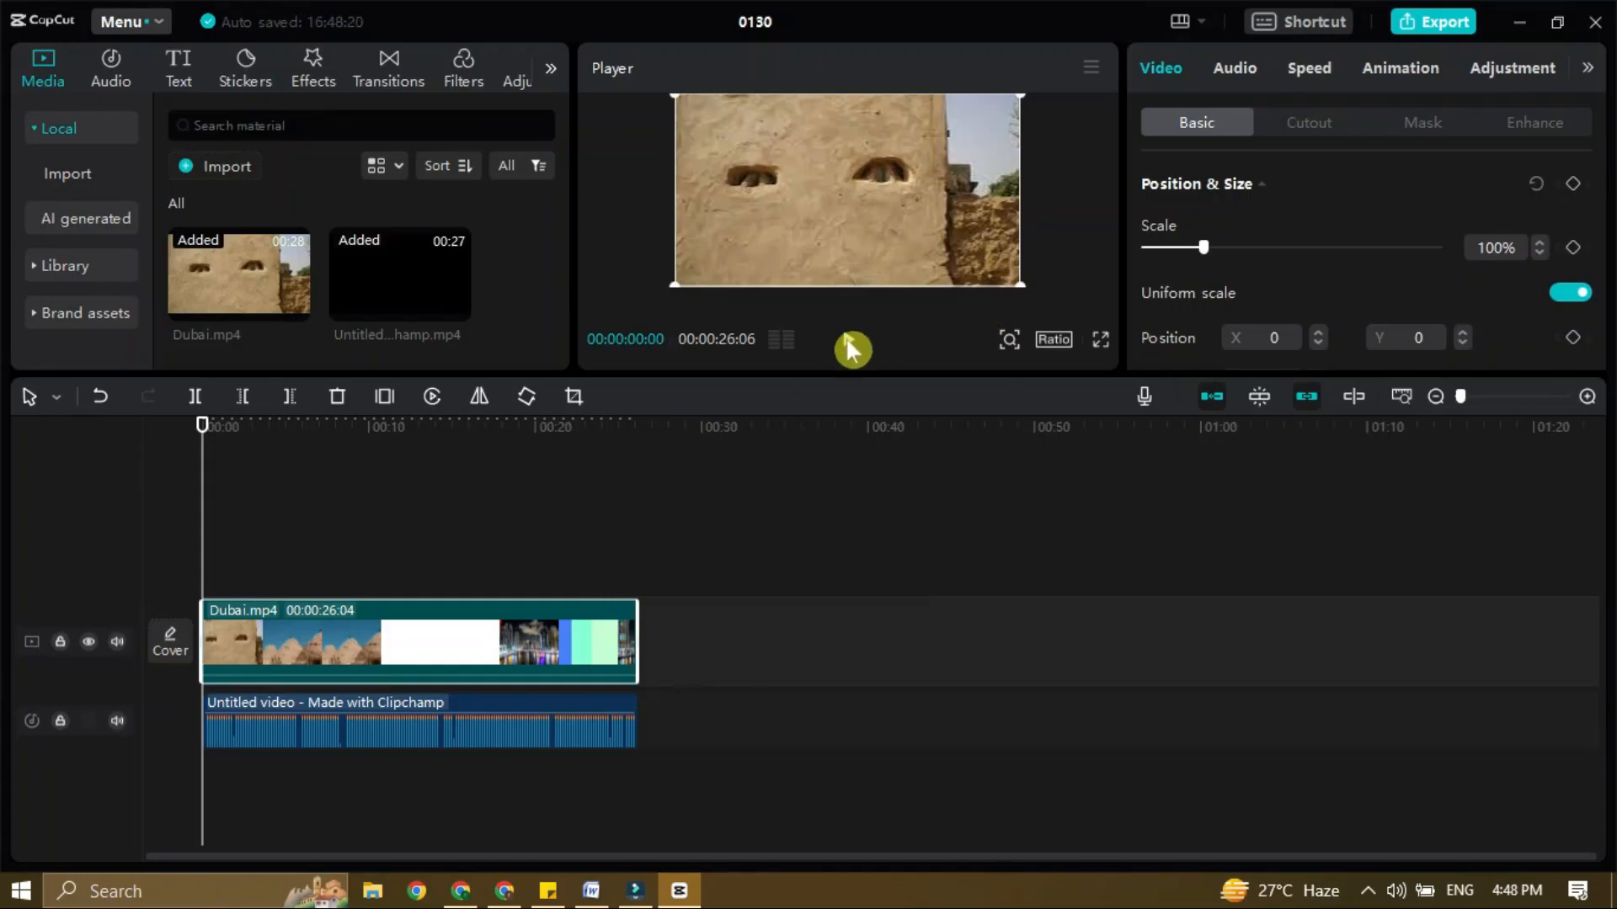
# Preview the start of the Dubai video with its voiceover in CapCut and generate English auto captions for it.
pyautogui.click(849, 347)
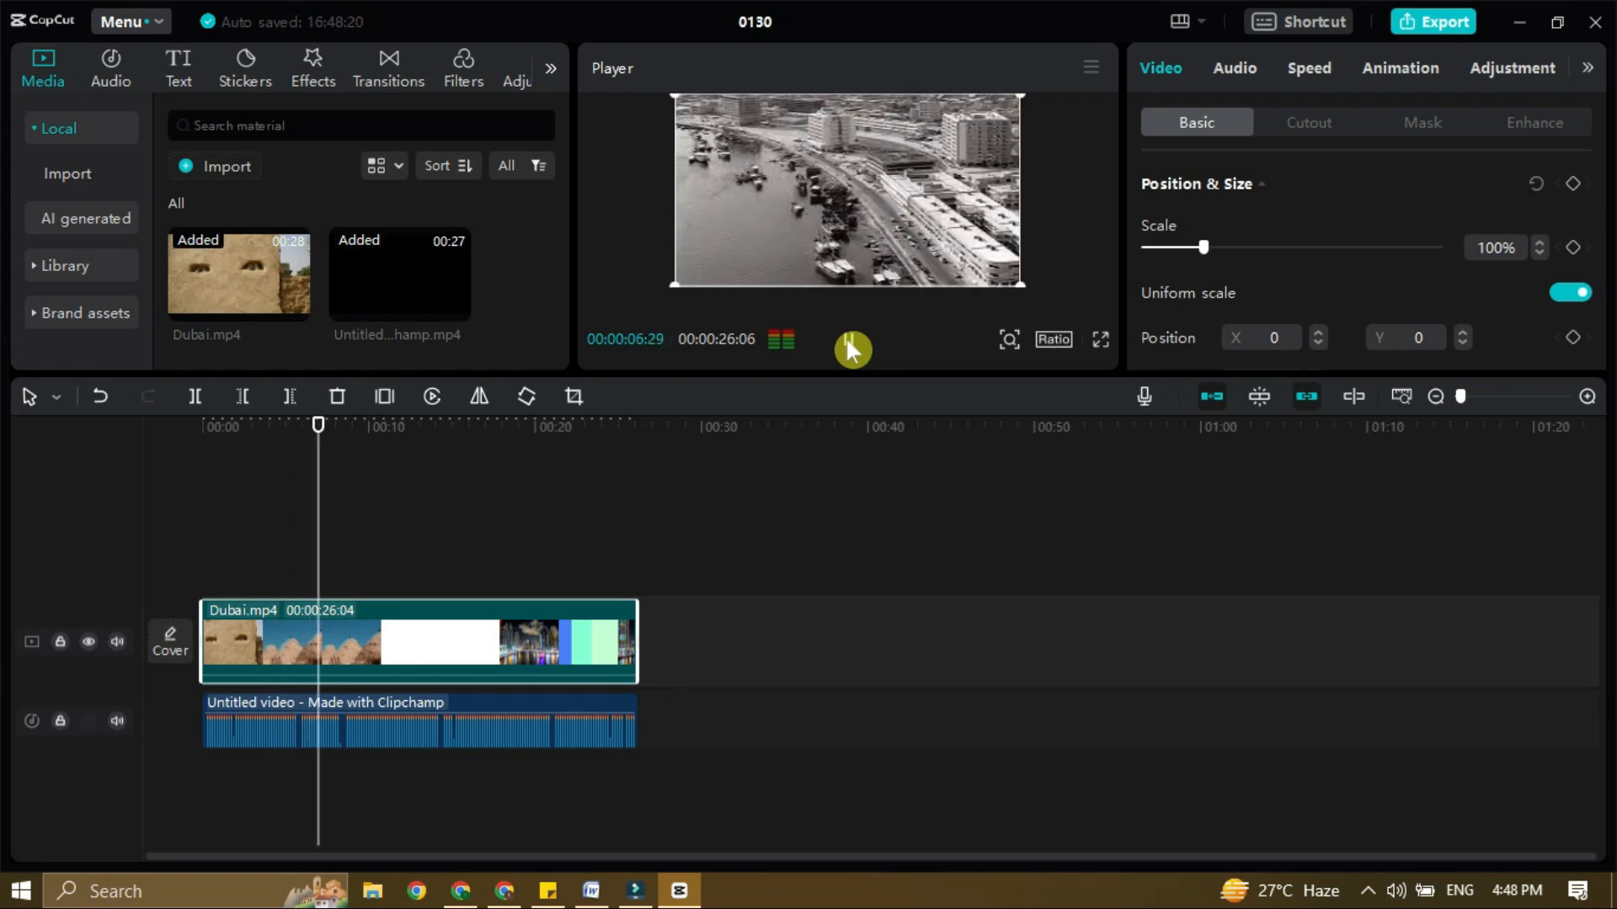
pyautogui.click(847, 341)
pyautogui.click(177, 68)
pyautogui.click(92, 271)
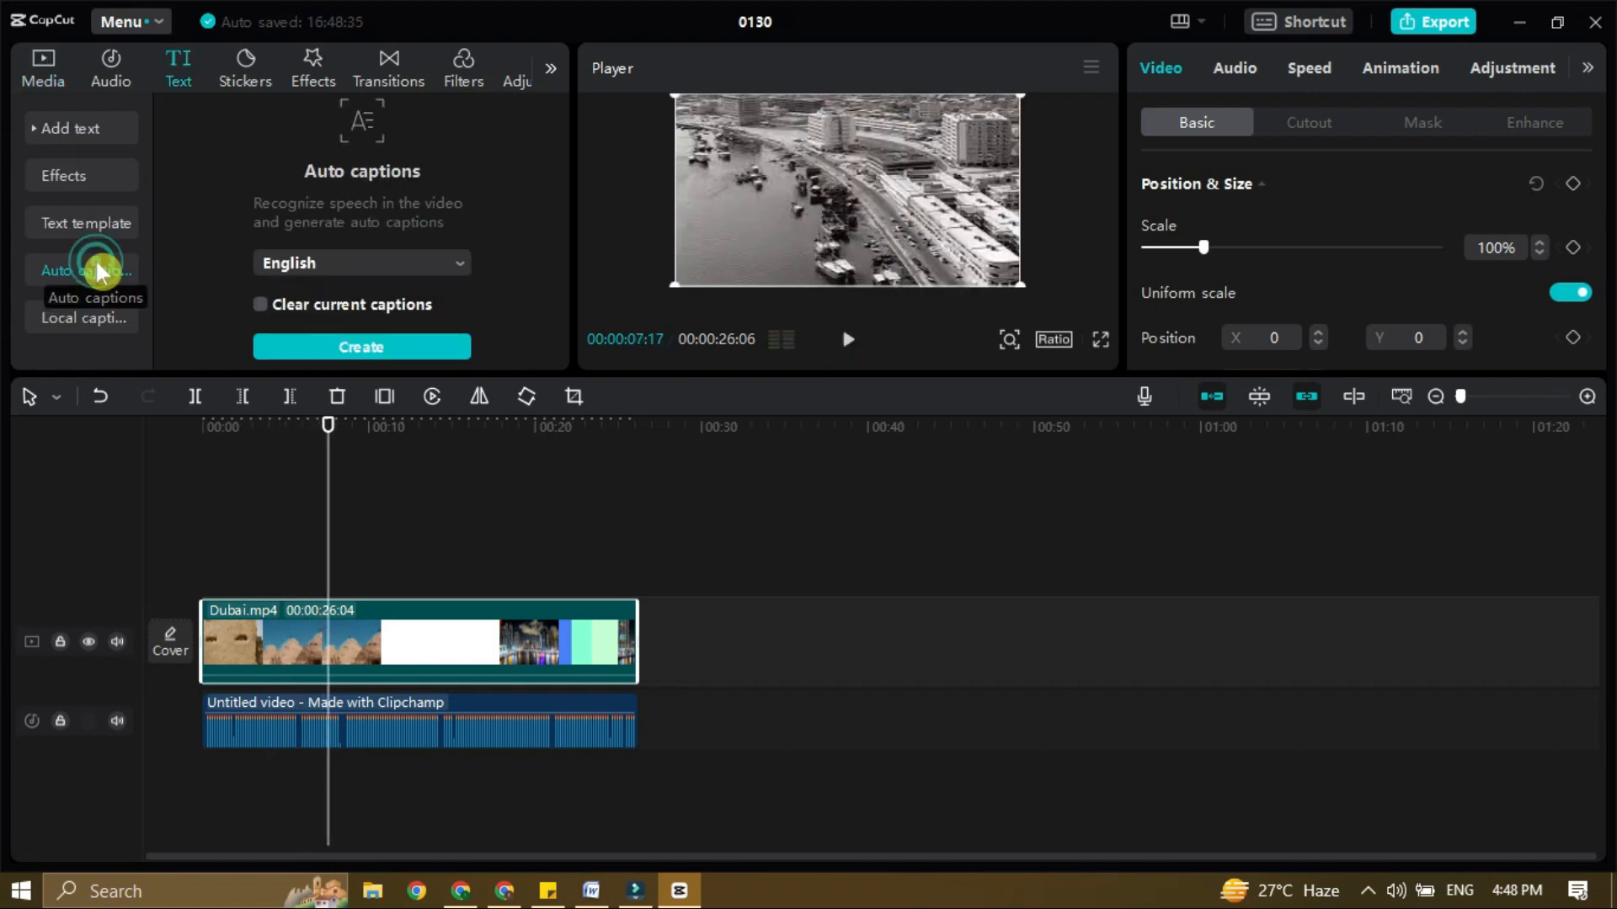
pyautogui.click(320, 348)
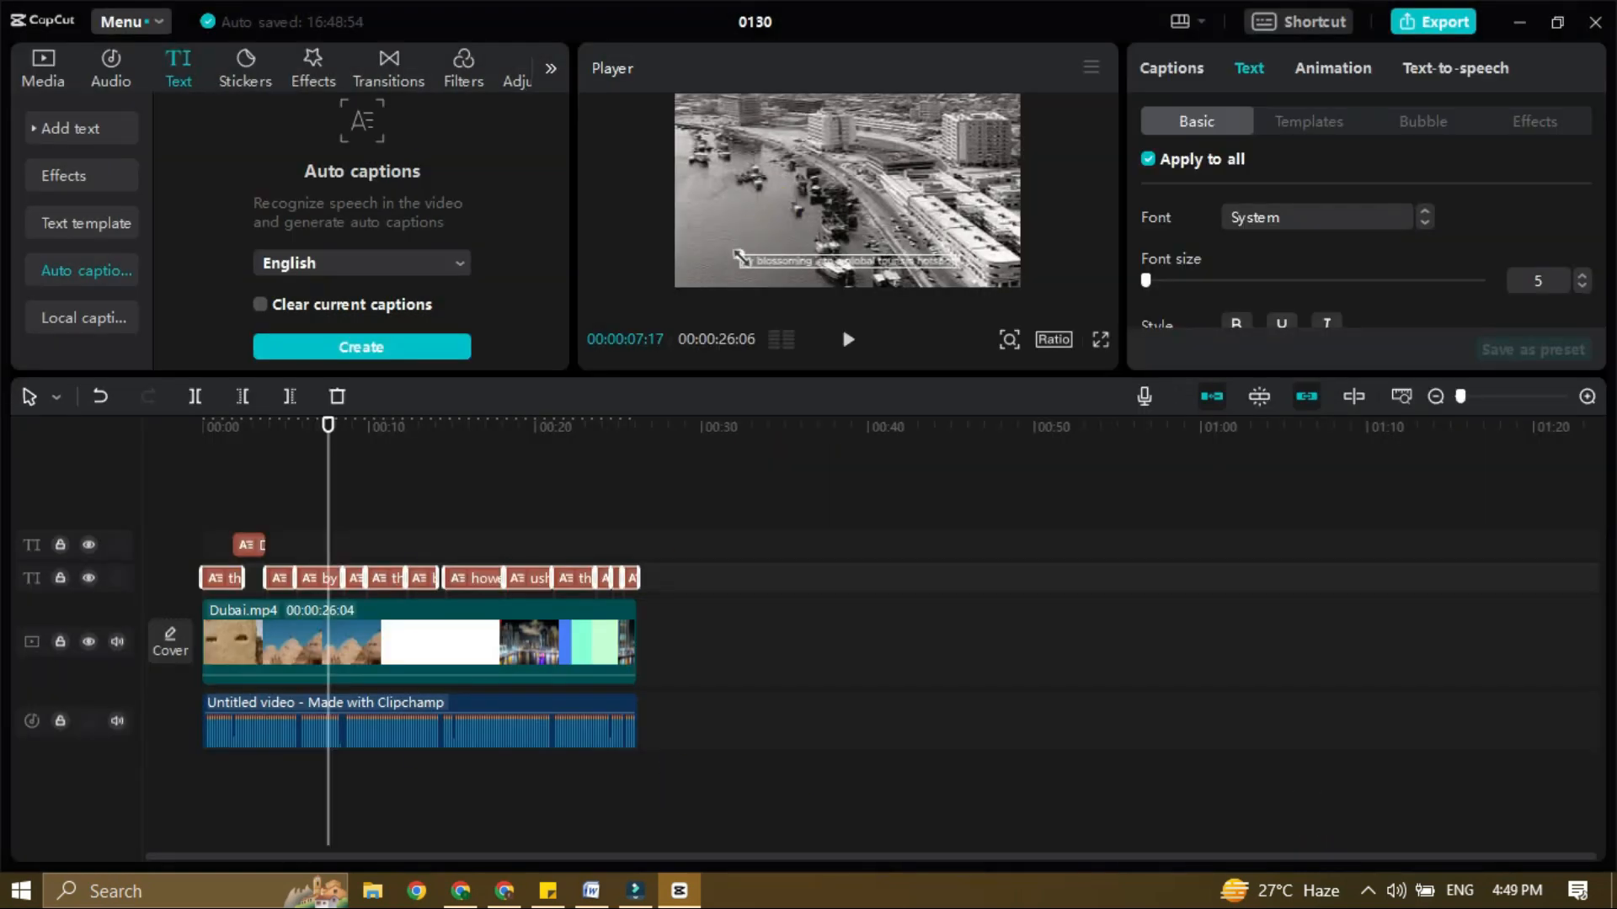
# Select the "by blossoming into a global tourism hotspot" caption, enlarge the preview area and color all captions yellow (FFDE00).
pyautogui.click(762, 261)
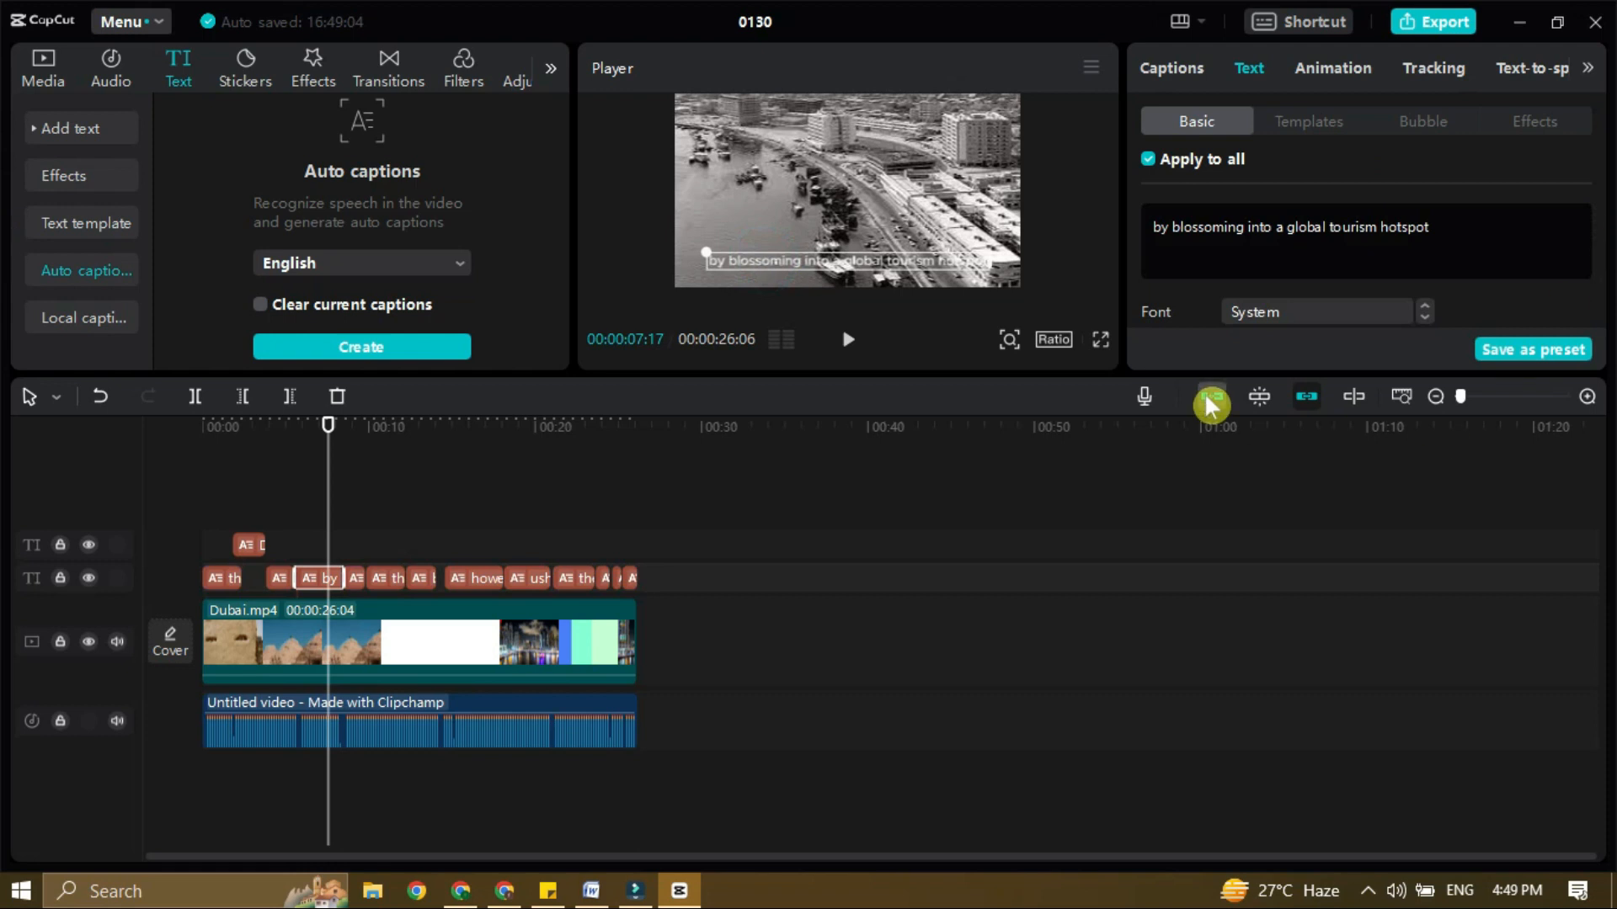
pyautogui.moveTo(1093, 375); pyautogui.dragTo(1270, 599)
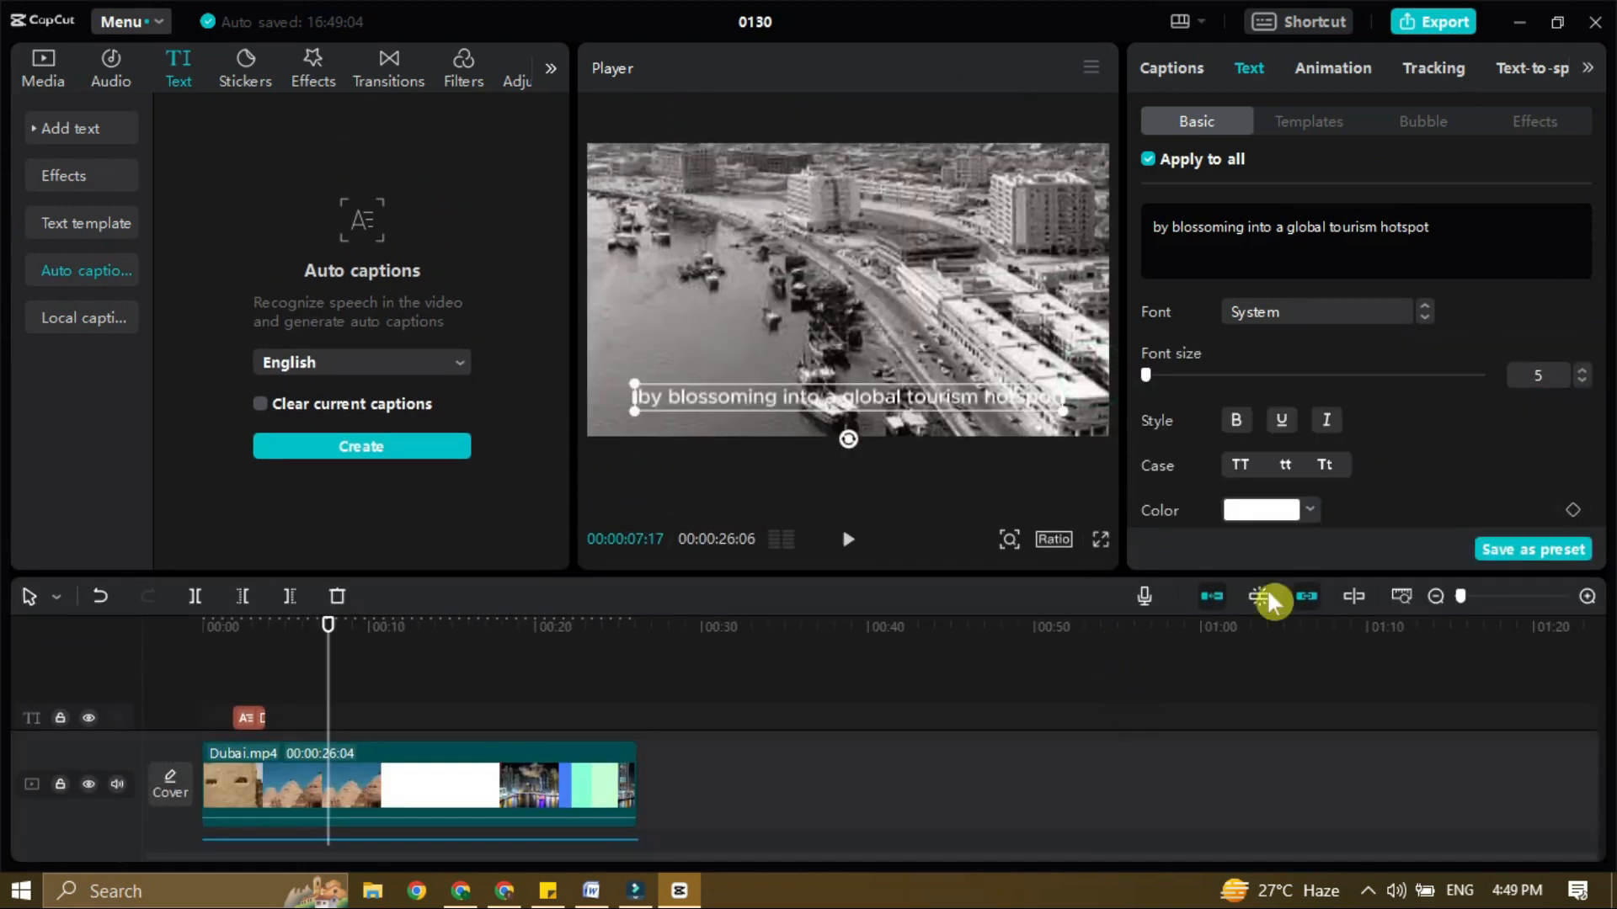
pyautogui.click(1310, 510)
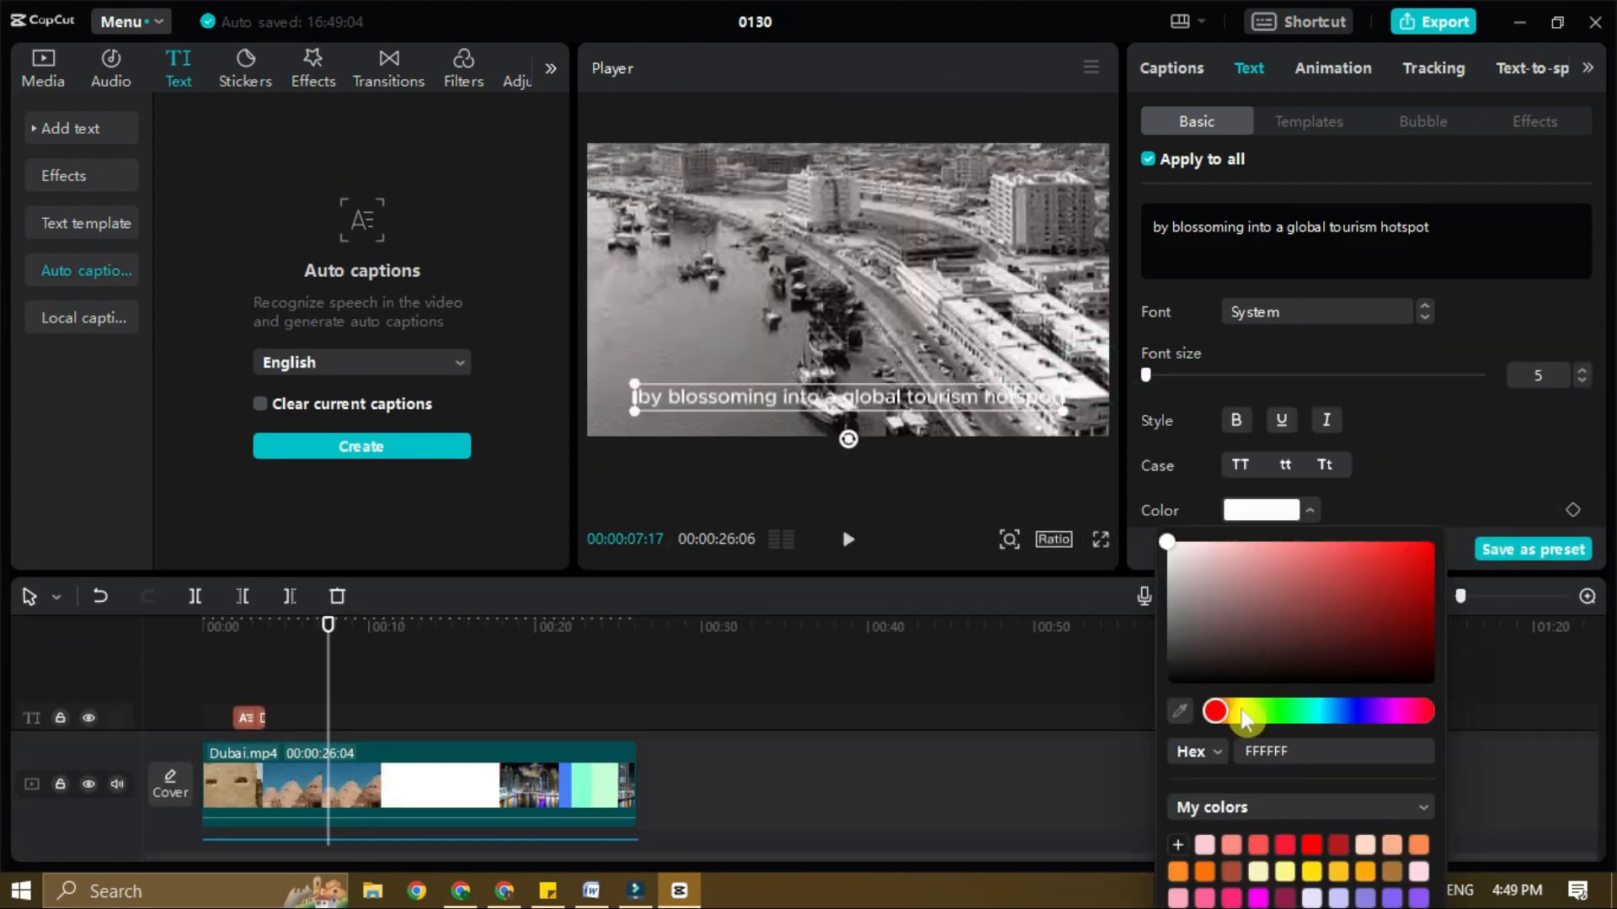
pyautogui.click(1243, 714)
pyautogui.click(1407, 456)
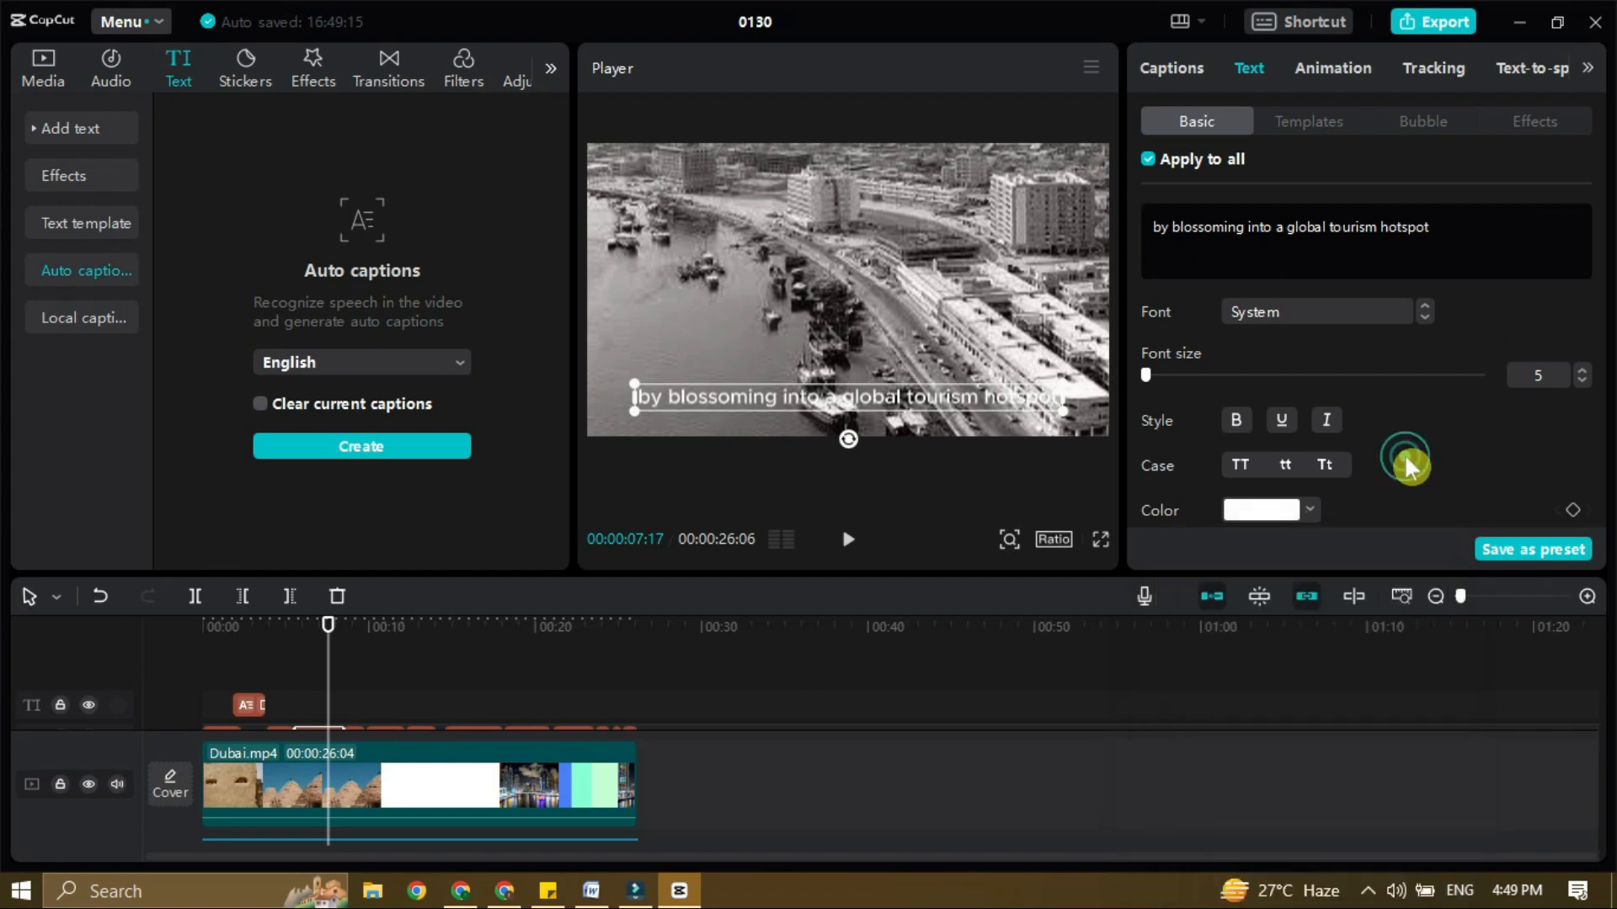
pyautogui.click(1308, 511)
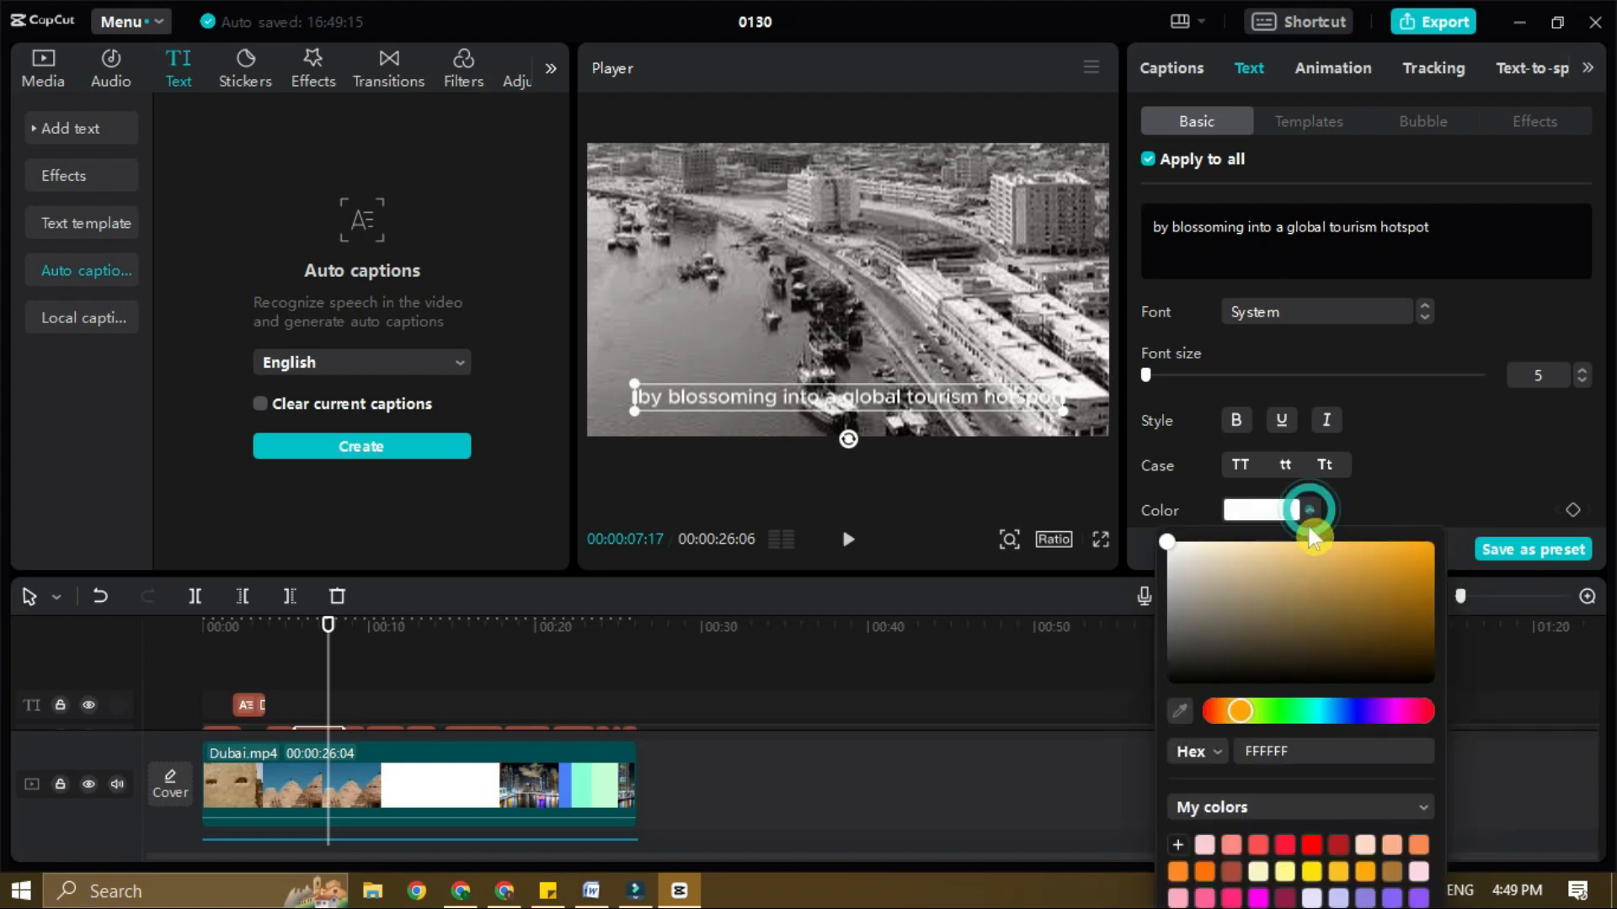
pyautogui.click(1312, 872)
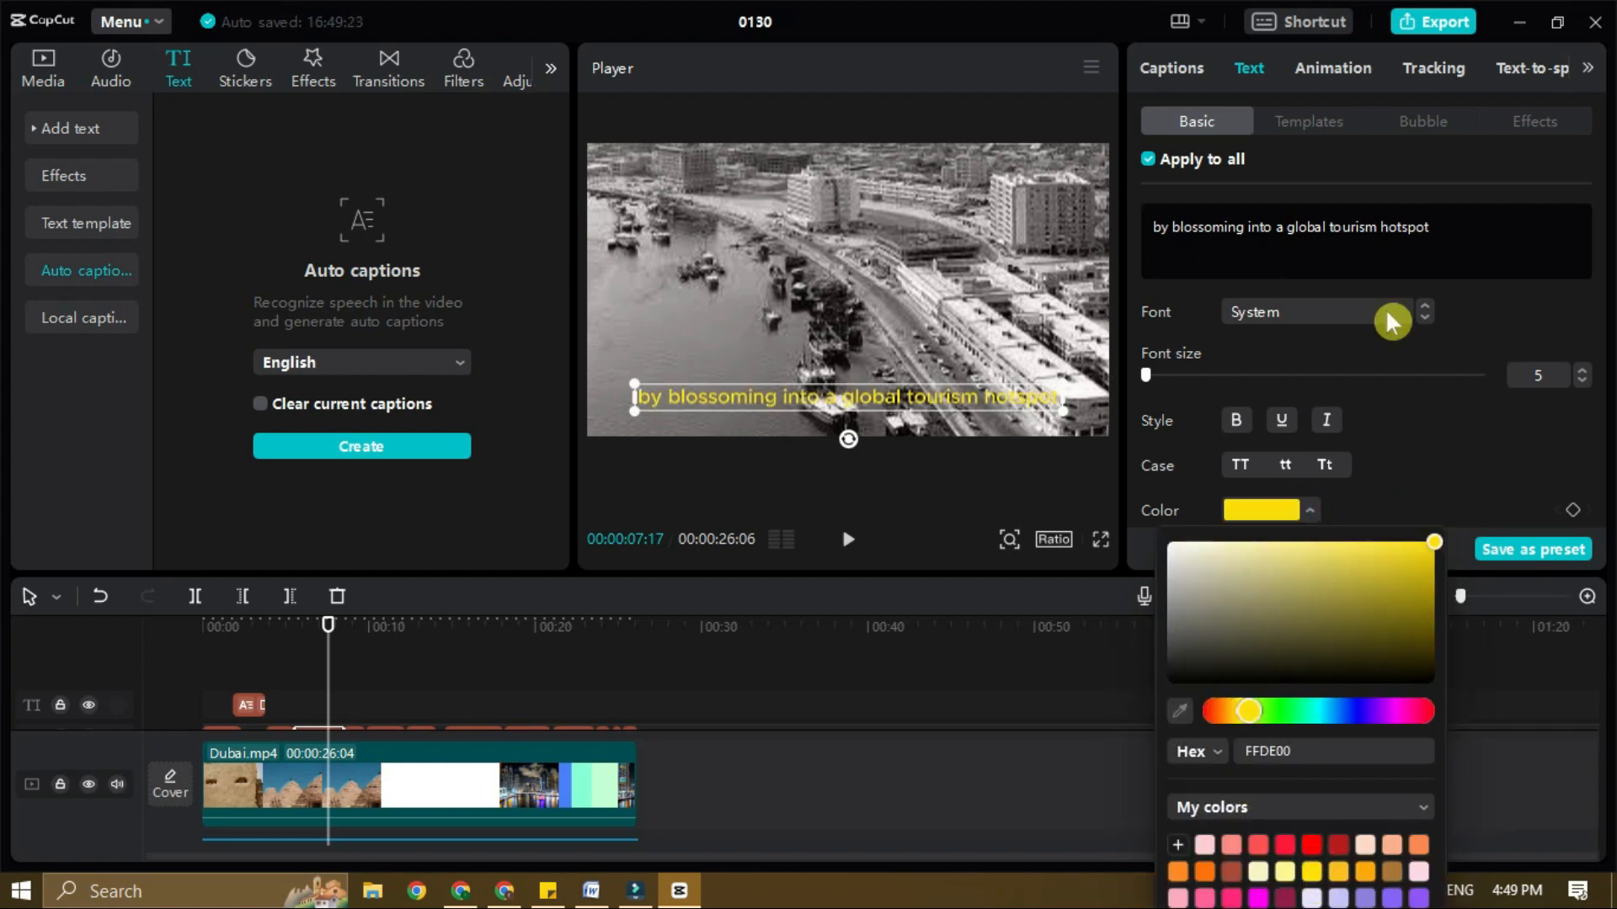
# Apply the outlined white "QUICK" text template to all captions, enlarging the caption text and checking playback from the beginning.
pyautogui.click(1301, 131)
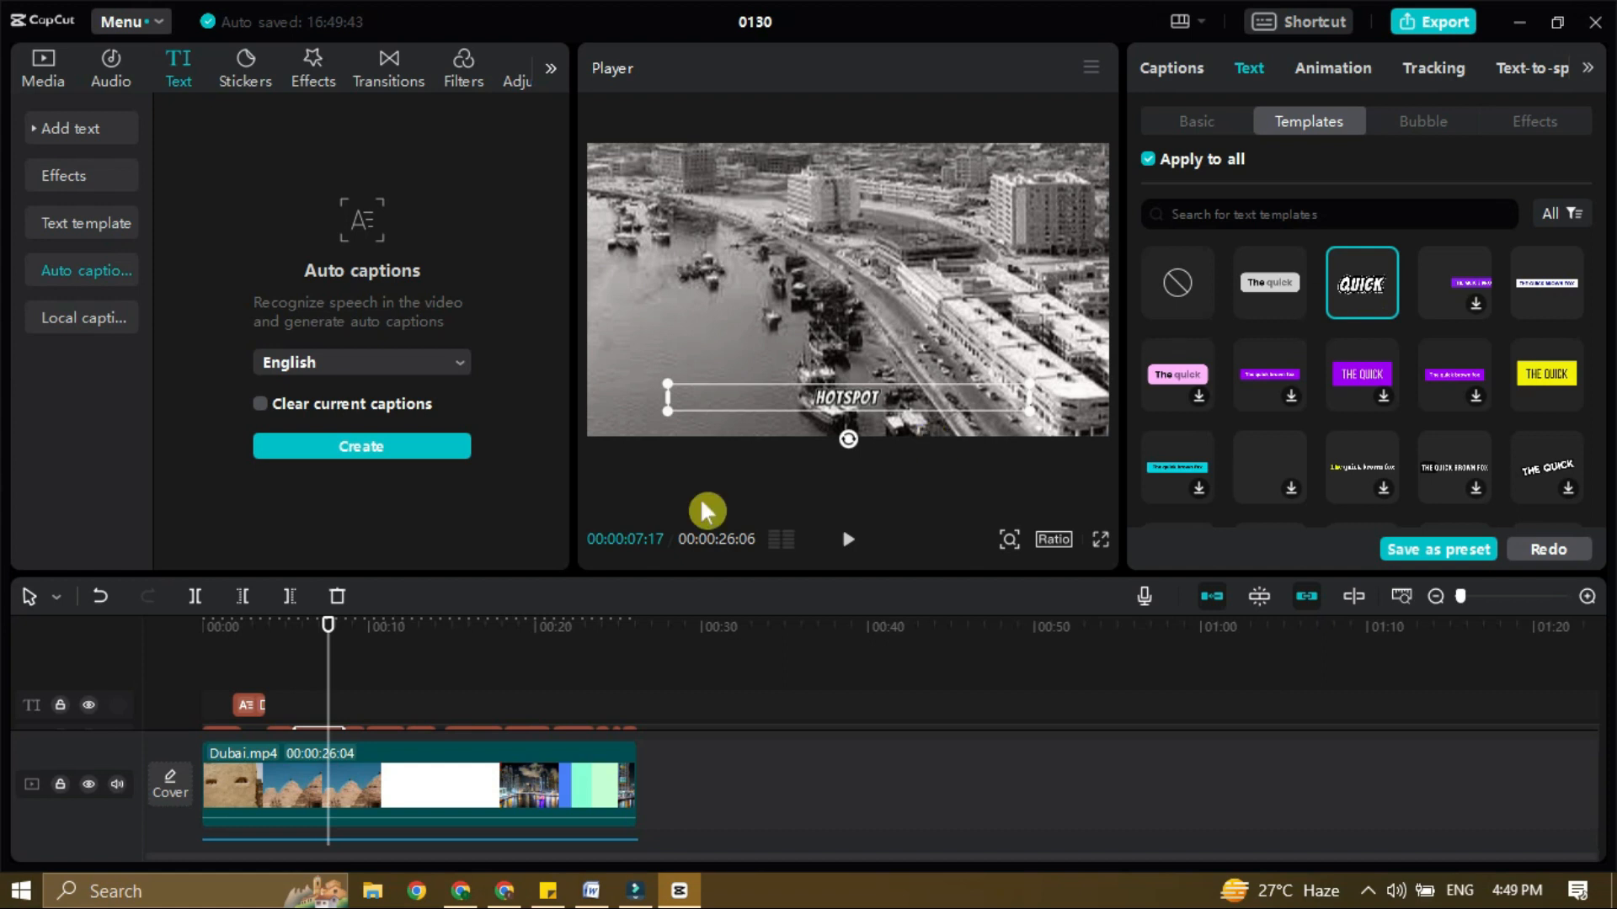
pyautogui.moveTo(328, 628); pyautogui.dragTo(203, 640)
pyautogui.moveTo(681, 386); pyautogui.dragTo(697, 375)
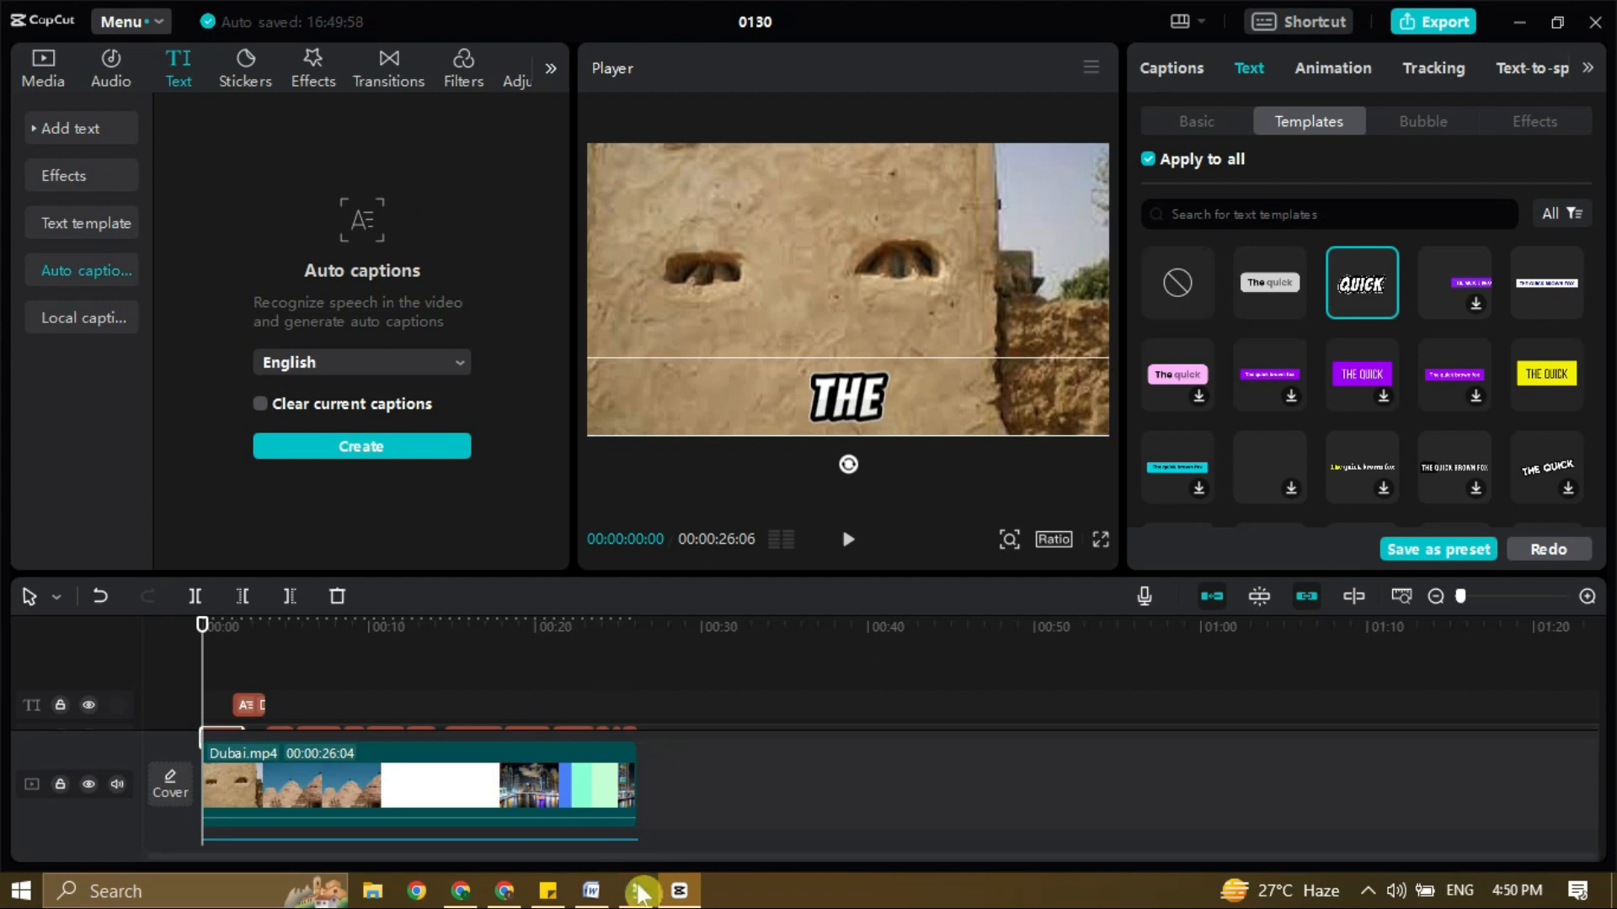
pyautogui.click(846, 537)
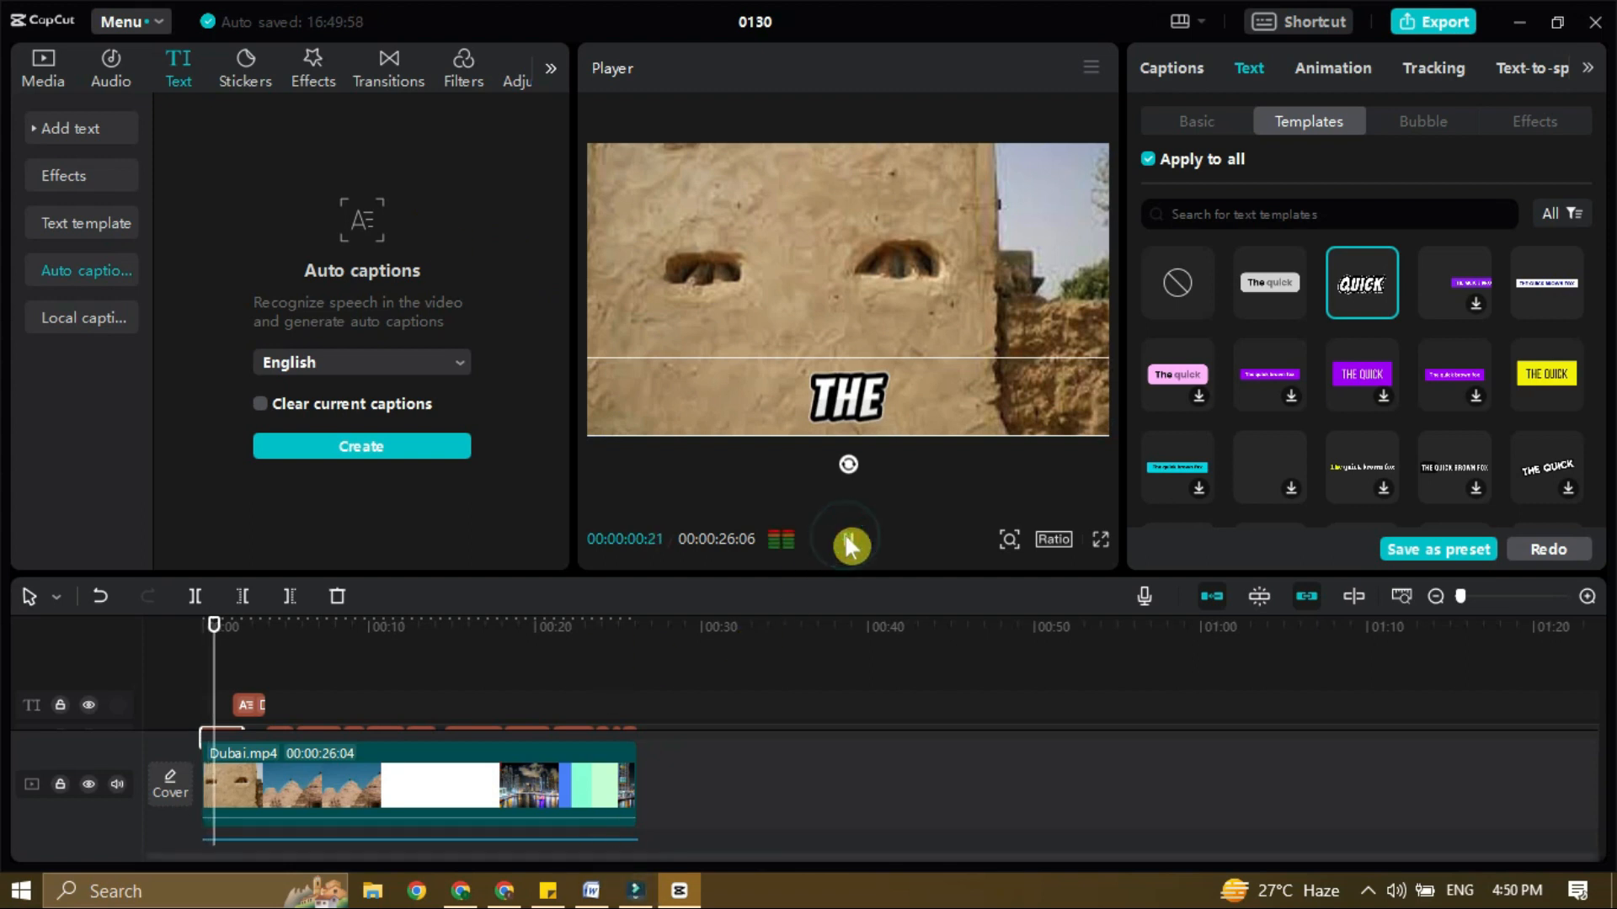